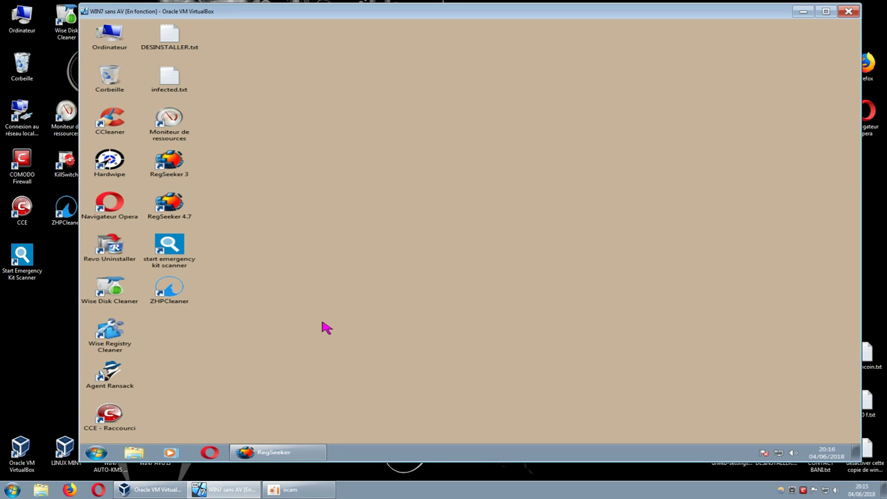
Minimize RegSeeker, open the Windows System Restore tool to check the system protection status, and close it
{"action": "left_click", "coordinate": [280, 454]}
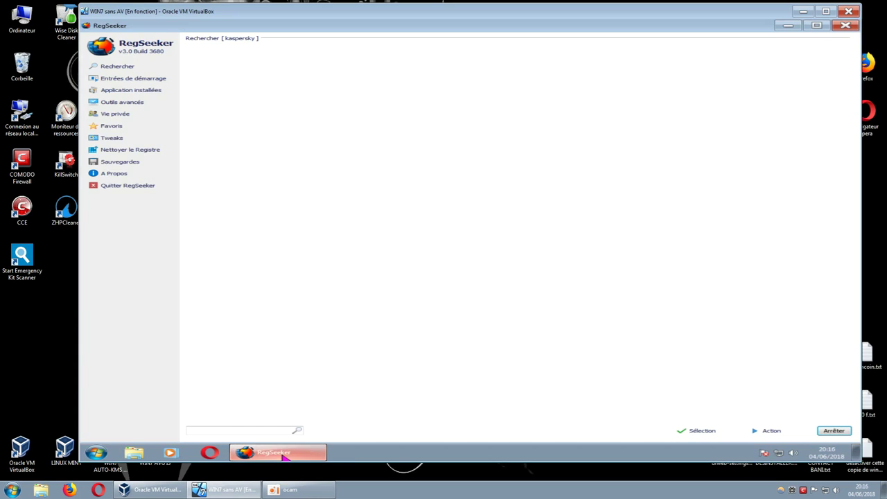
{"action": "left_click", "coordinate": [785, 32]}
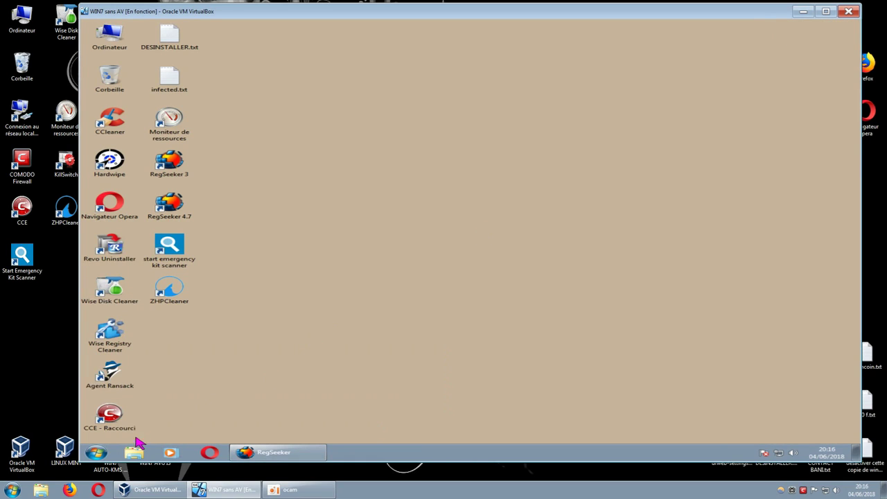
{"action": "left_click", "coordinate": [97, 453]}
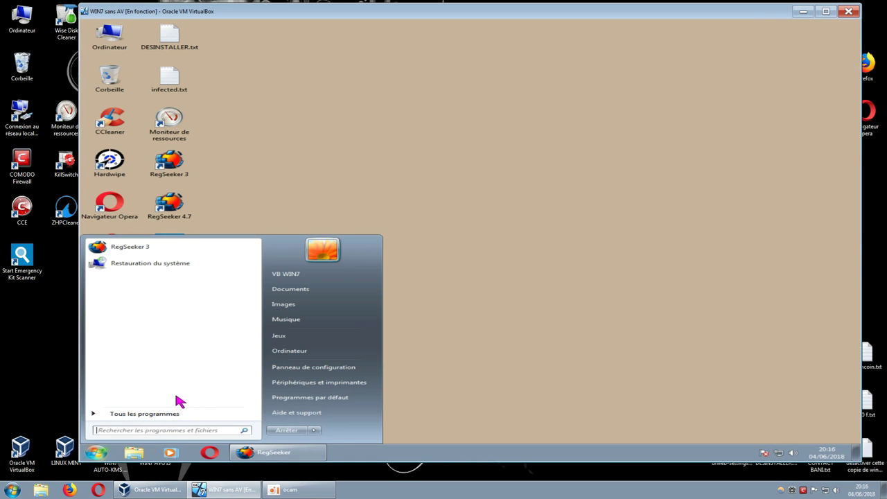
{"action": "left_click", "coordinate": [164, 413]}
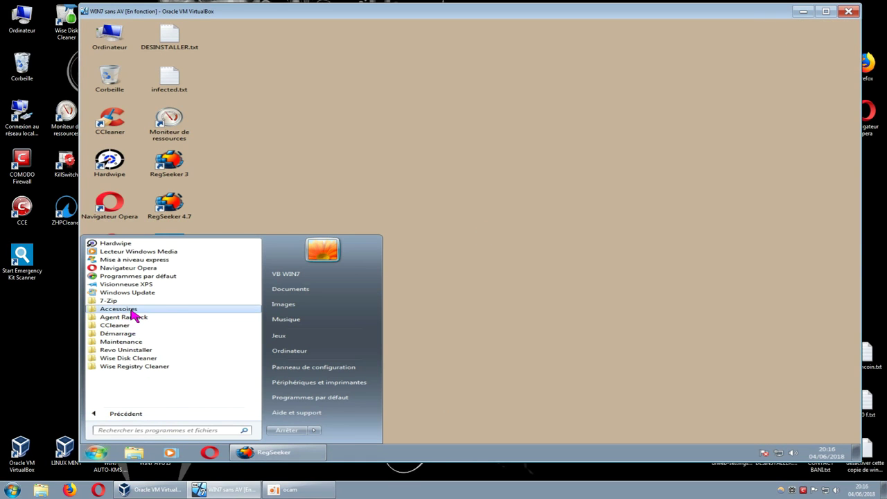
{"action": "left_click", "coordinate": [129, 308]}
{"action": "left_click", "coordinate": [149, 389]}
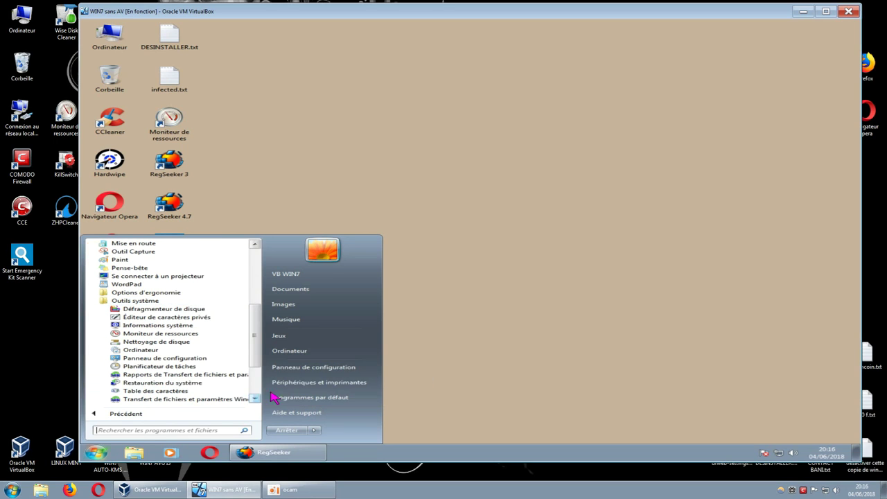
{"action": "left_click", "coordinate": [183, 383]}
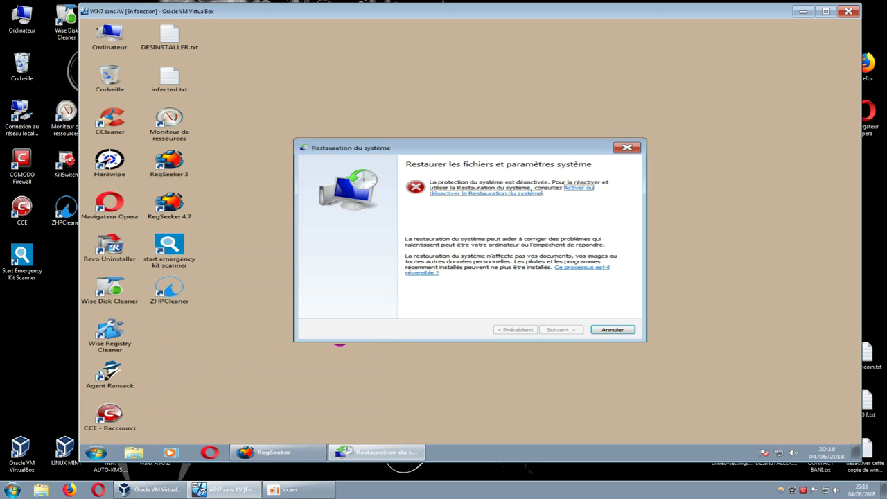
{"action": "left_click", "coordinate": [629, 150]}
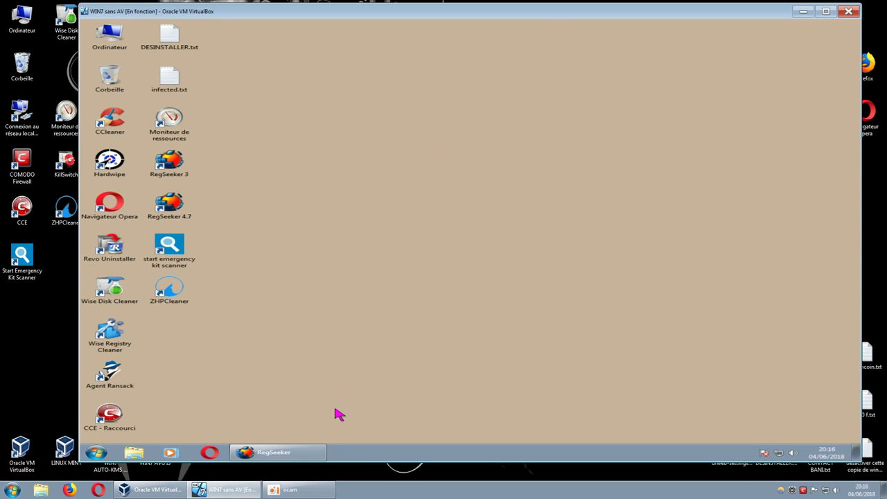
Bring RegSeeker back, take its window out of full size, narrow it and move it beside the desktop shortcuts
{"action": "left_click", "coordinate": [279, 451]}
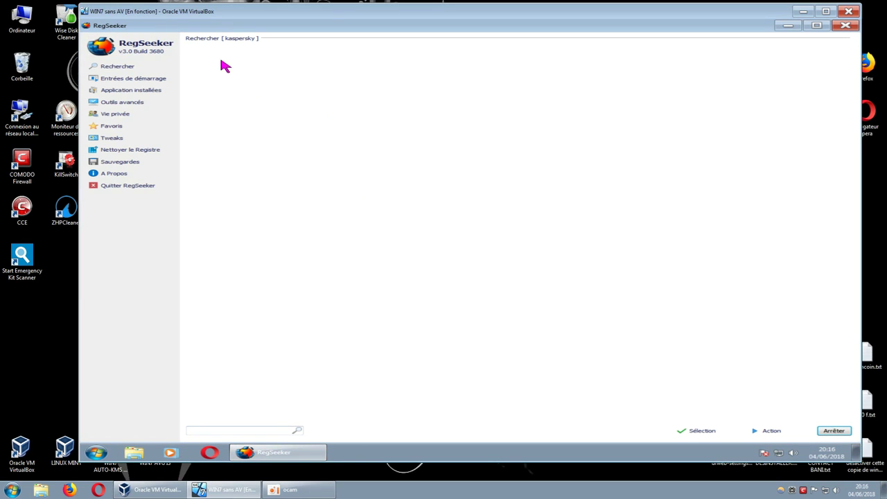
{"action": "left_click", "coordinate": [817, 26]}
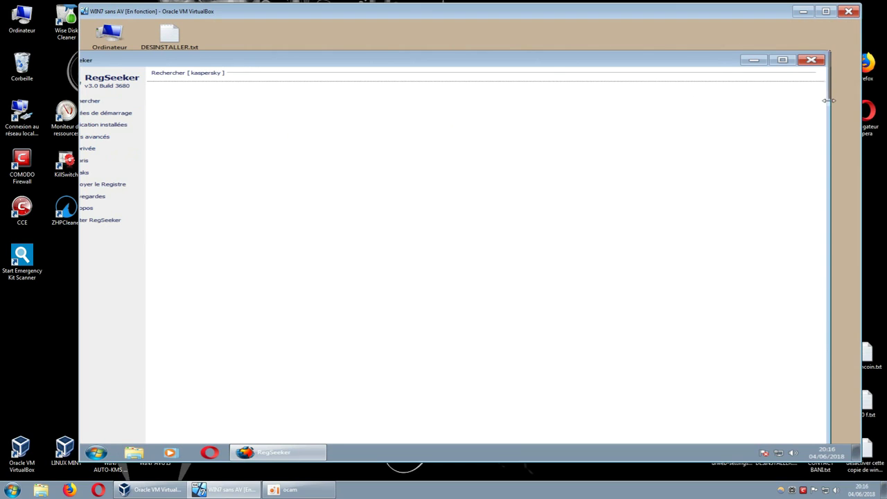
{"action": "left_click_drag", "start_coordinate": [829, 101], "coordinate": [637, 101]}
{"action": "left_click_drag", "start_coordinate": [490, 65], "coordinate": [662, 40]}
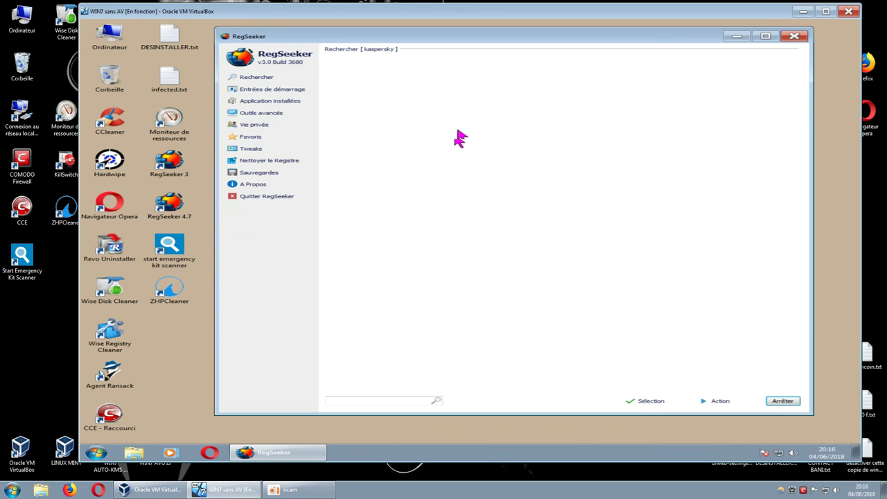
Search the registry for "kaspersky" in RegSeeker and minimize its window while the search runs
{"action": "left_click", "coordinate": [260, 77]}
{"action": "left_click", "coordinate": [393, 77]}
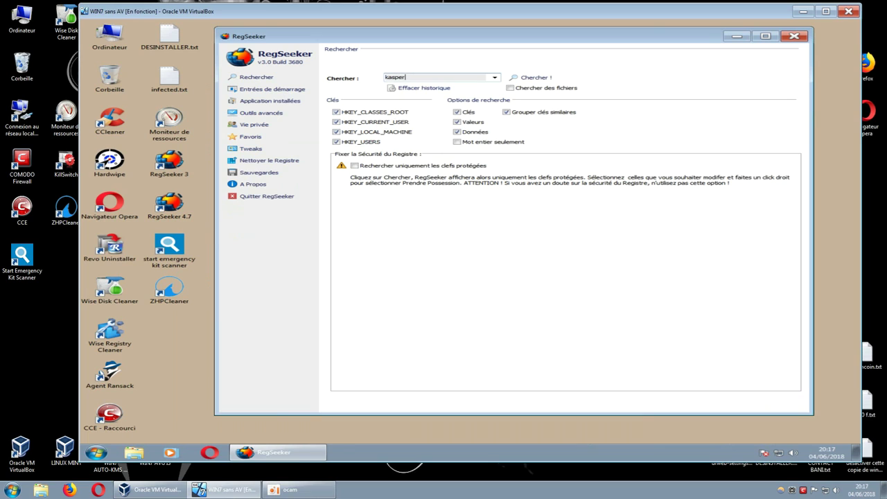
{"action": "left_click", "coordinate": [535, 78]}
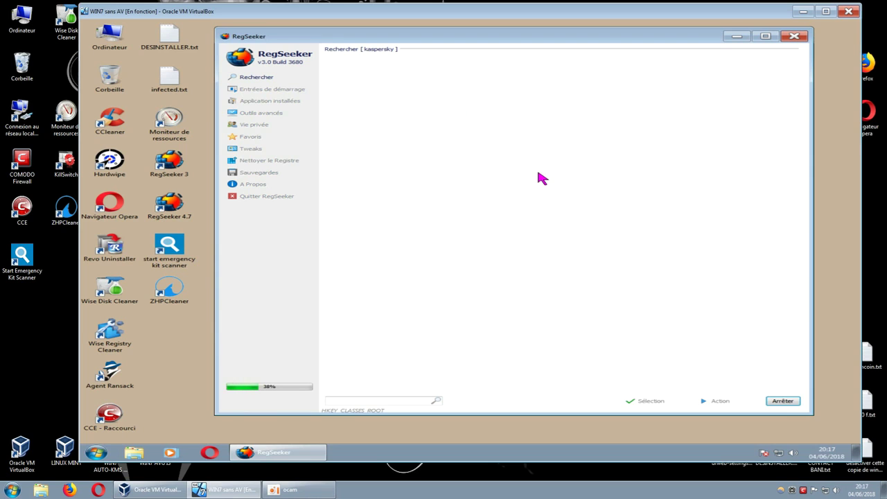
{"action": "left_click", "coordinate": [736, 37]}
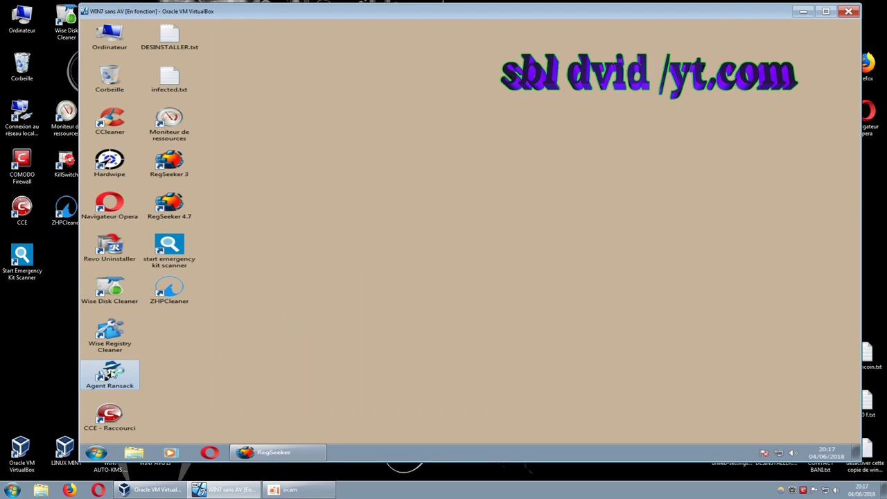
Switch to Agent Ransack and search C:\ with "kaspersky" as both file name and contained text, in a reduced window
{"action": "double_click", "coordinate": [110, 374]}
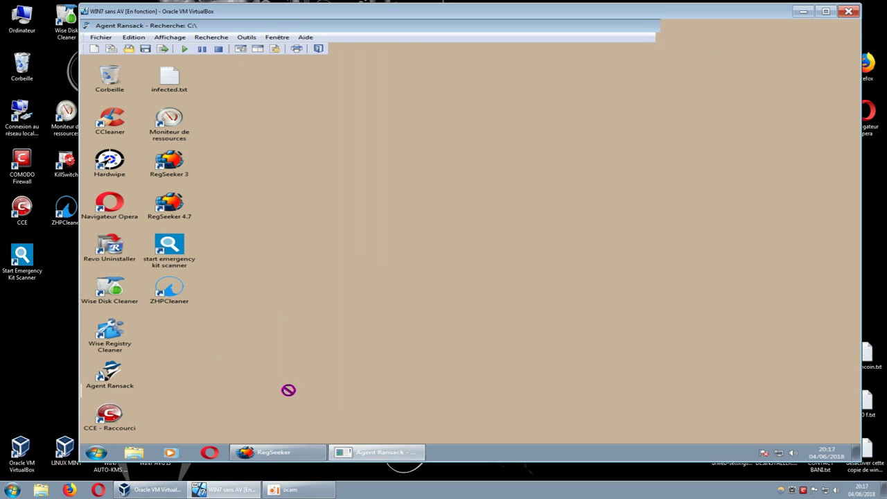
{"action": "type", "text": "kaspersky"}
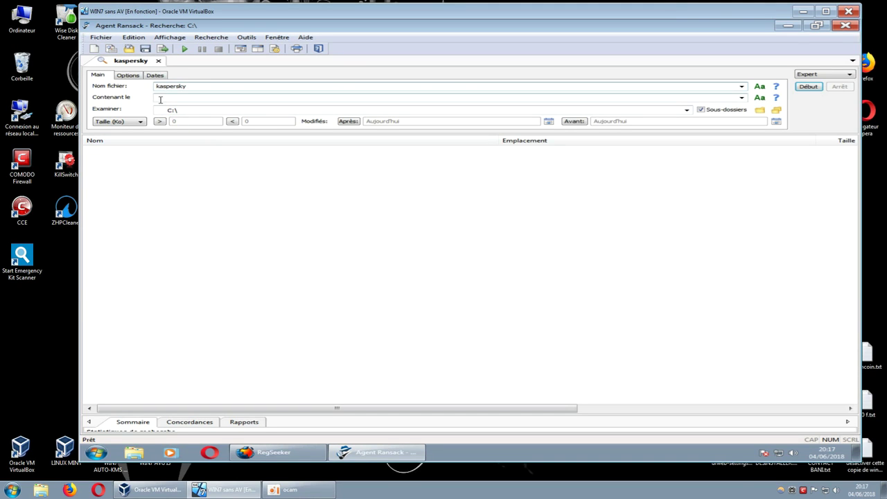
{"action": "left_click", "coordinate": [160, 98]}
{"action": "type", "text": "kaspersky"}
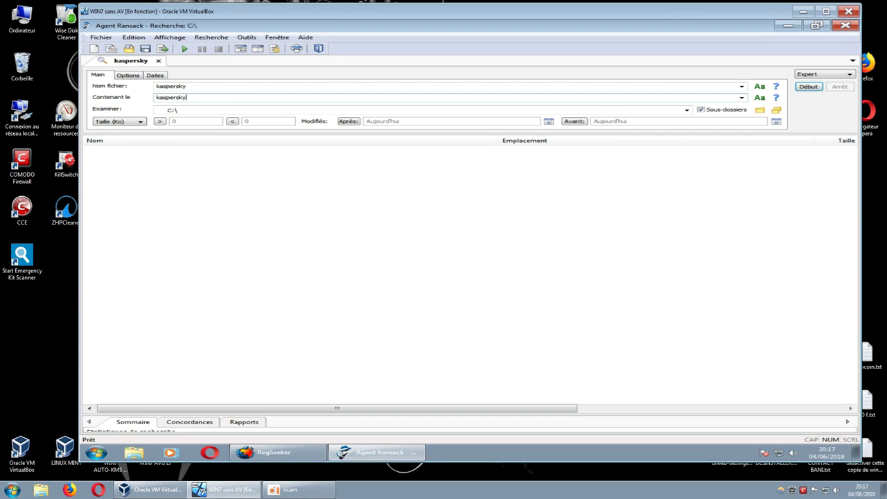
{"action": "left_click", "coordinate": [807, 87]}
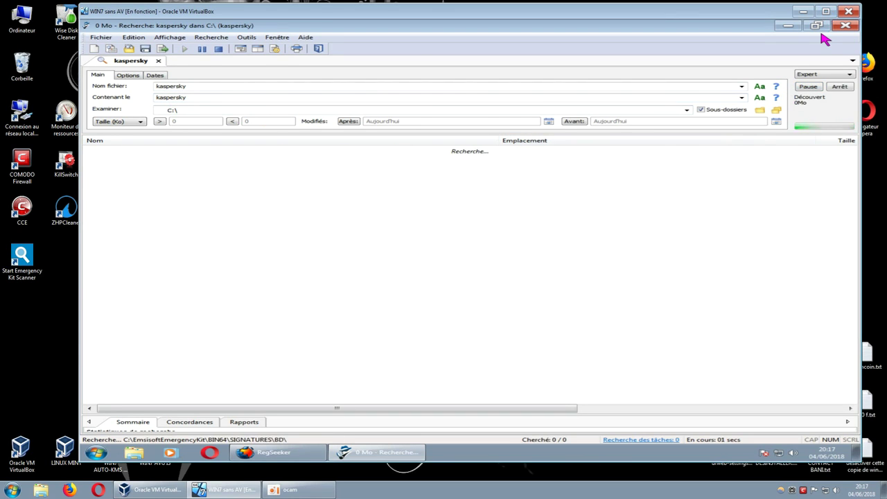
{"action": "left_click", "coordinate": [817, 26]}
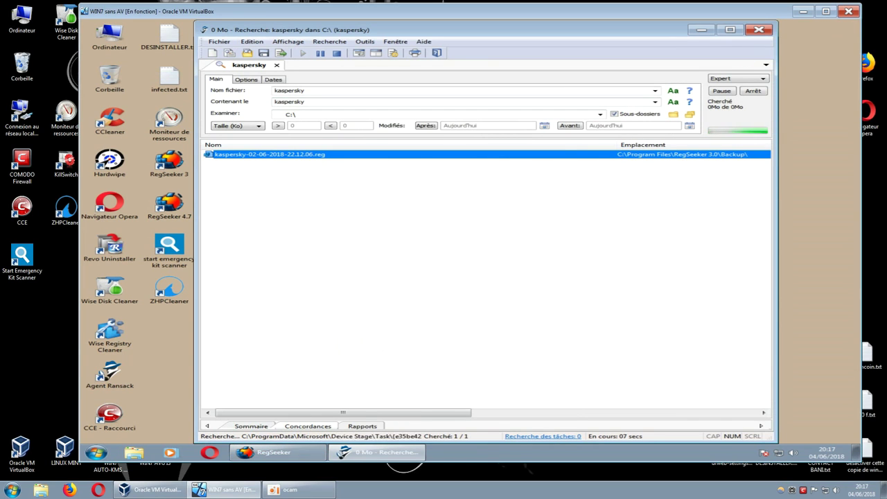
Bring the RegSeeker window back to check its registry search, close it and dismiss the error dialogs
{"action": "left_click", "coordinate": [276, 452]}
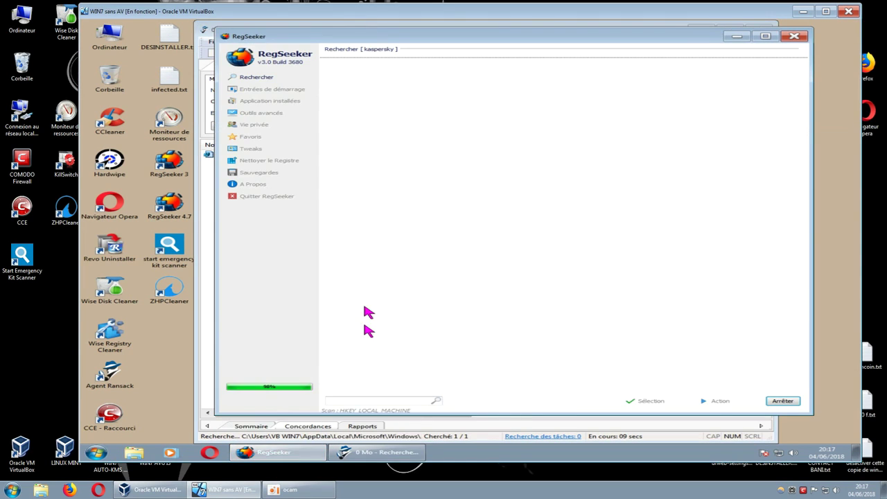
{"action": "left_click_drag", "start_coordinate": [580, 39], "coordinate": [542, 50]}
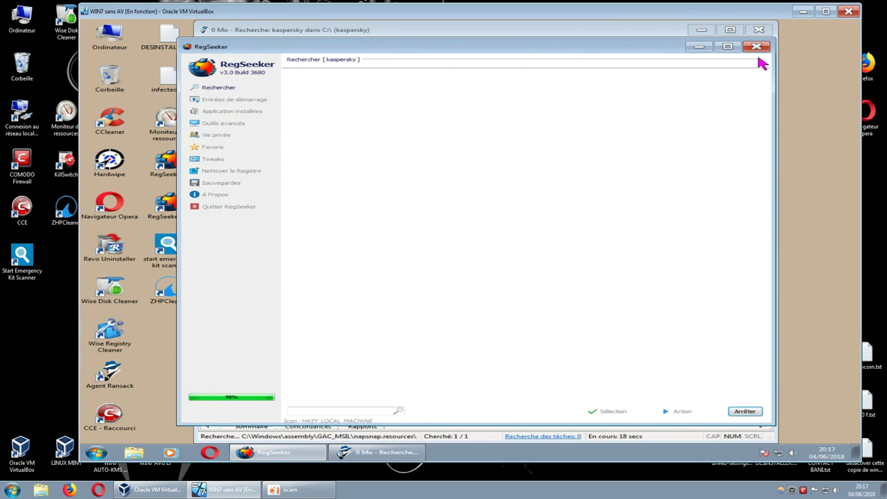
{"action": "left_click_drag", "start_coordinate": [525, 51], "coordinate": [594, 82]}
{"action": "left_click", "coordinate": [824, 79]}
{"action": "left_click", "coordinate": [564, 271]}
{"action": "left_click", "coordinate": [574, 271]}
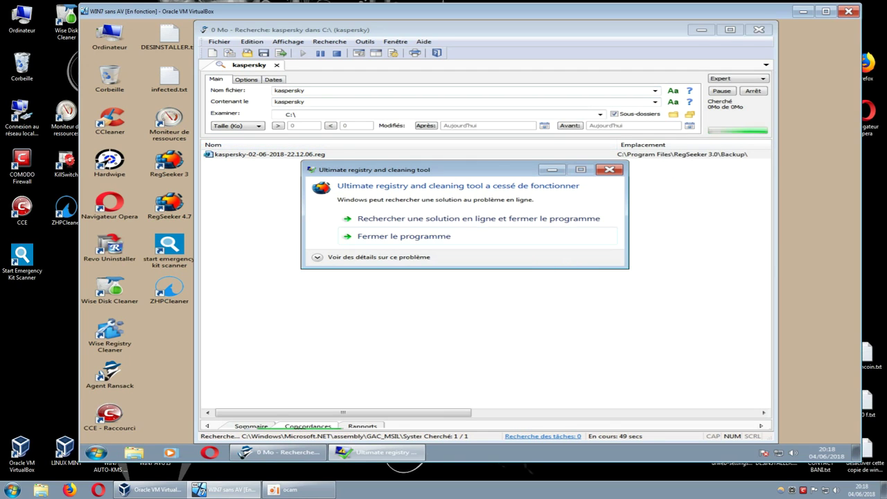
{"action": "left_click", "coordinate": [610, 169]}
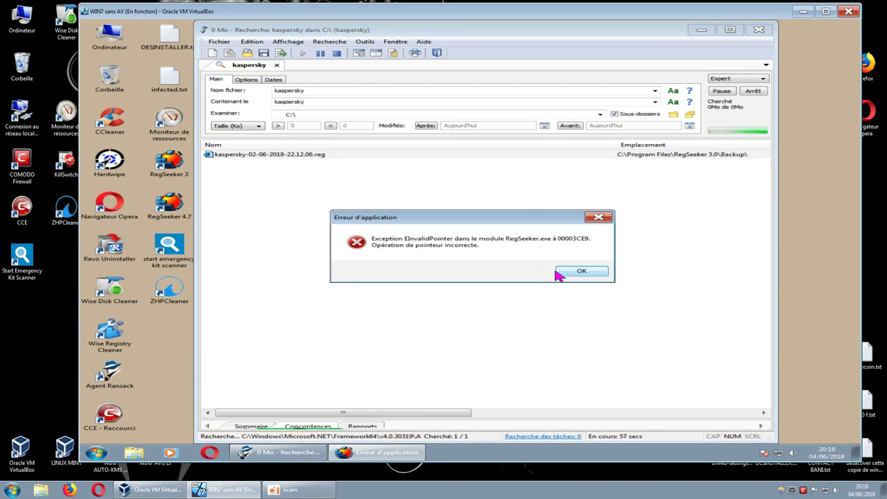
{"action": "left_click", "coordinate": [564, 272]}
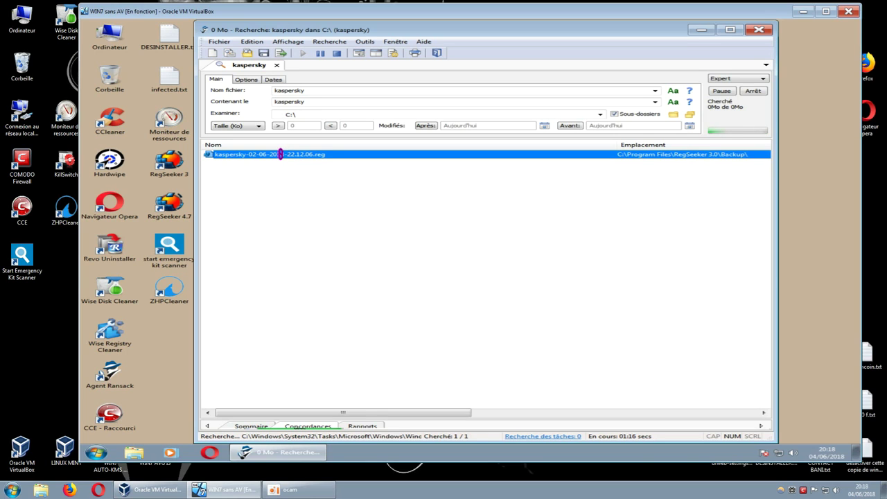
Delete kaspersky-02-06-2018-22.12.06.reg and Kaspersky Event Log.evtx from the search results
{"action": "right_click", "coordinate": [280, 154]}
{"action": "mouse_move", "coordinate": [320, 254]}
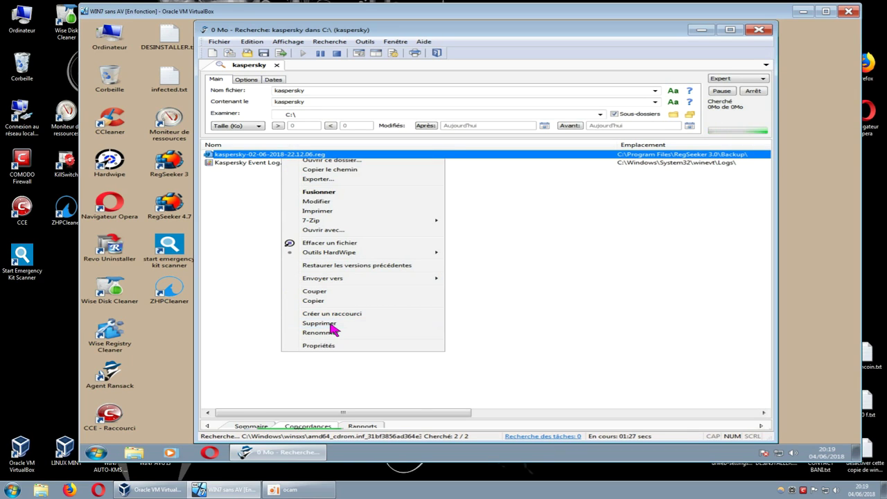
{"action": "left_click", "coordinate": [333, 324]}
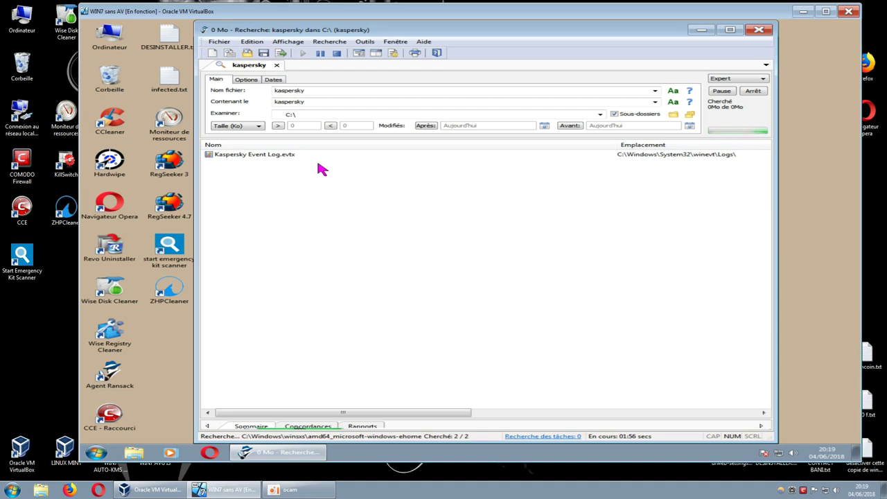
{"action": "right_click", "coordinate": [286, 155]}
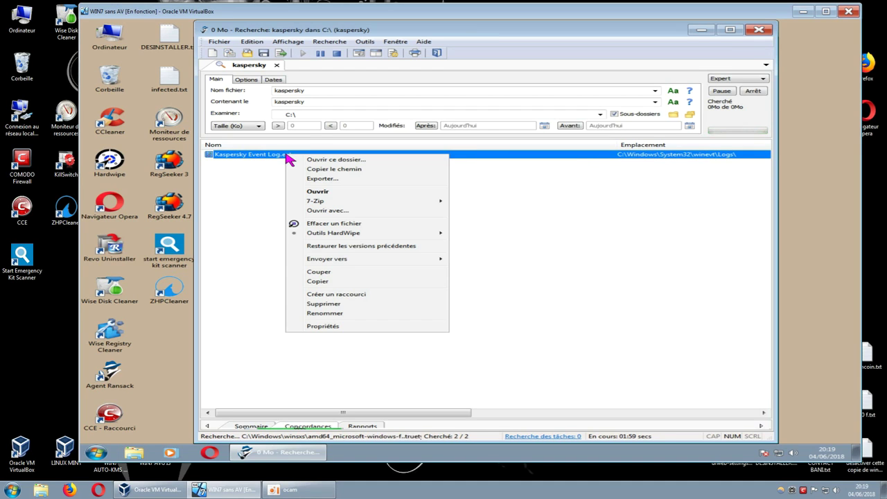
{"action": "left_click", "coordinate": [331, 305]}
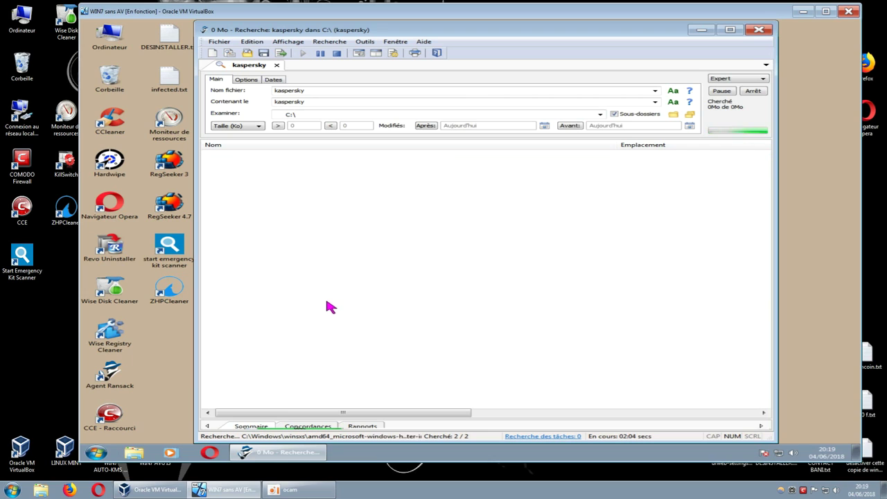
Empty the virtual machine's recycle bin, permanently deleting its contents
{"action": "left_click", "coordinate": [109, 77]}
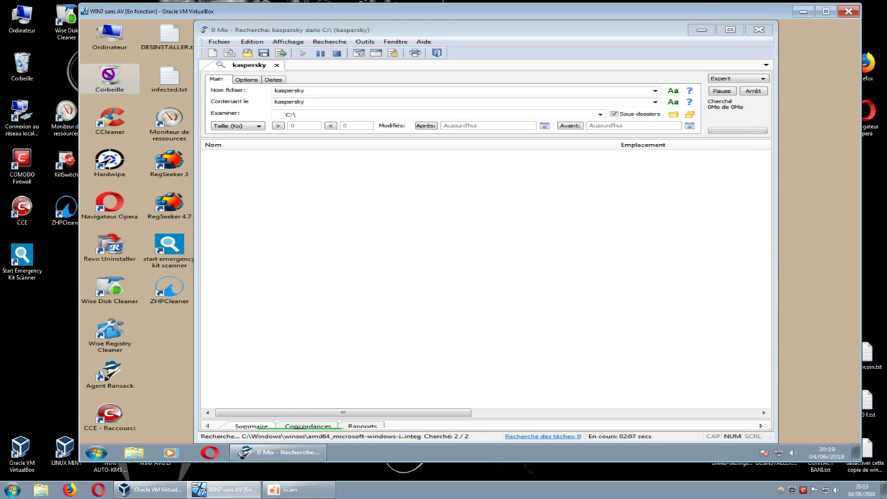
{"action": "right_click", "coordinate": [111, 79]}
{"action": "left_click", "coordinate": [135, 91]}
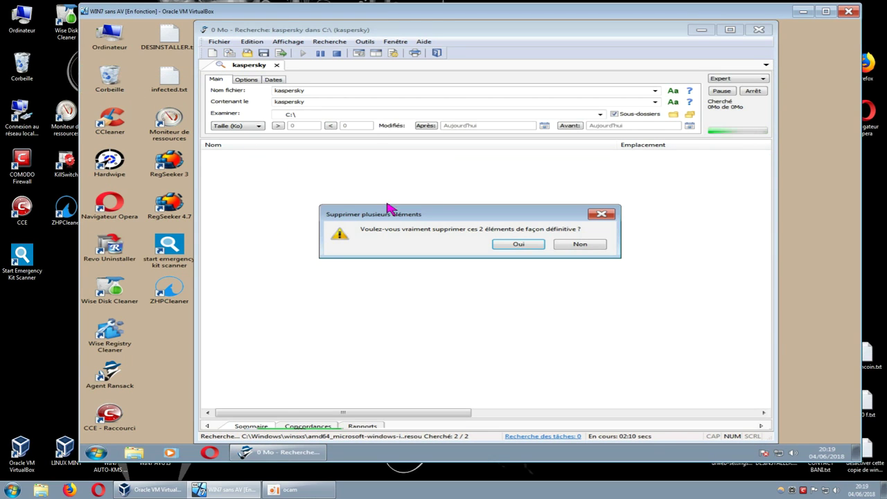
{"action": "left_click", "coordinate": [499, 246]}
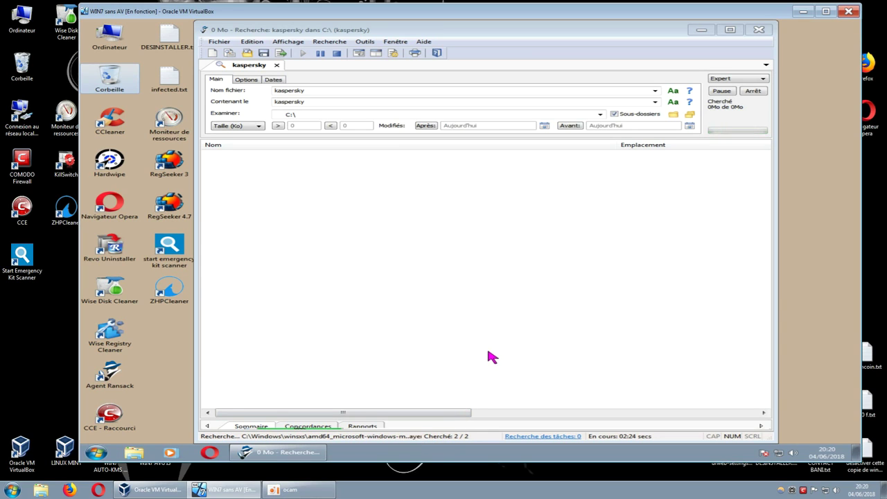
Enlarge the search statistics pane in Agent Ransack and close the Oracle VM VirtualBox manager window on the host
{"action": "left_click_drag", "start_coordinate": [476, 418], "coordinate": [487, 309]}
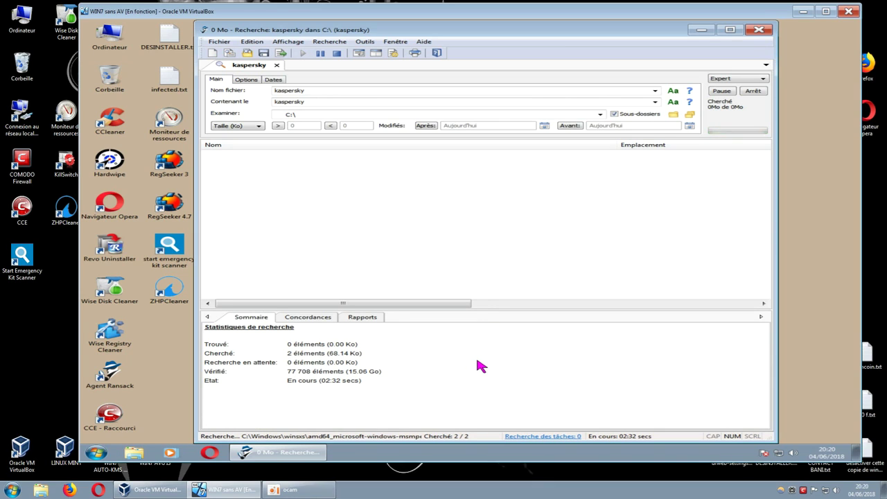
{"action": "right_click", "coordinate": [150, 491]}
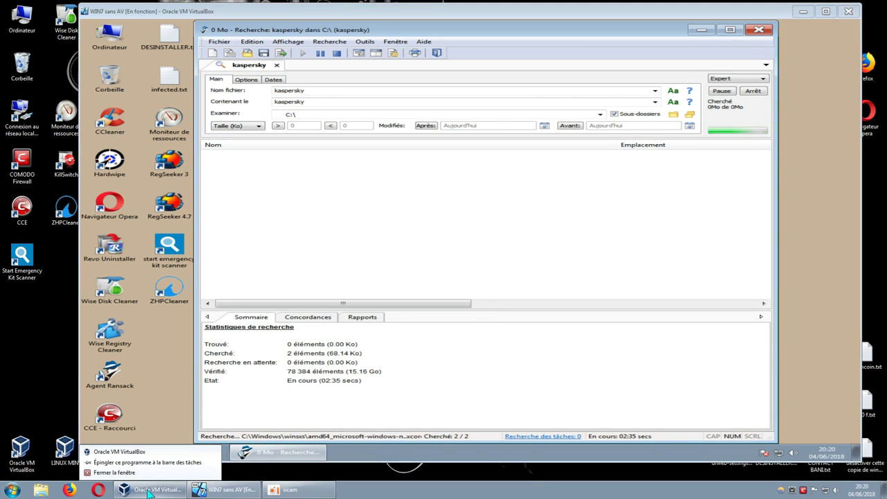
{"action": "left_click", "coordinate": [141, 475]}
Let the kaspersky file search finish and close Agent Ransack
{"action": "mouse_move", "coordinate": [278, 451]}
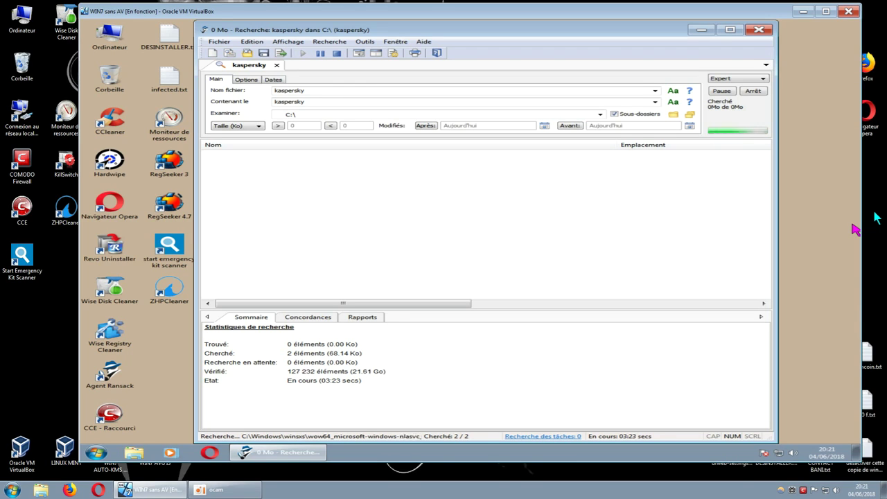
{"action": "mouse_move", "coordinate": [225, 493]}
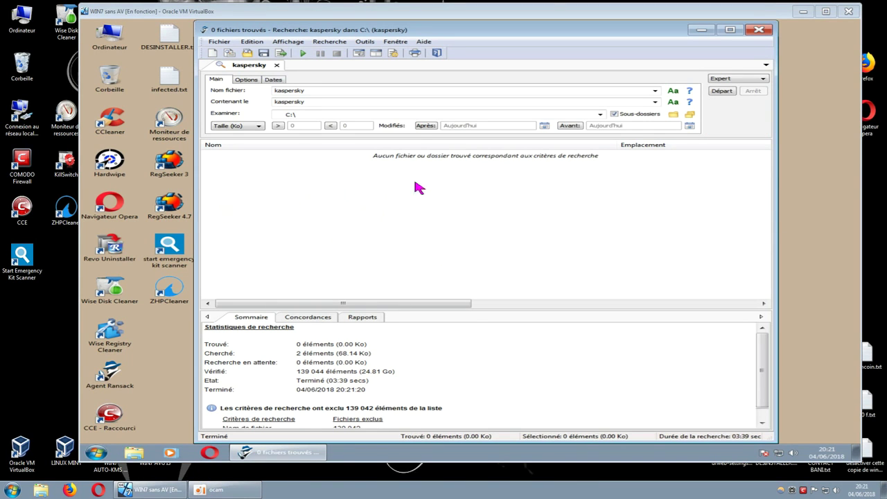
{"action": "left_click", "coordinate": [763, 31]}
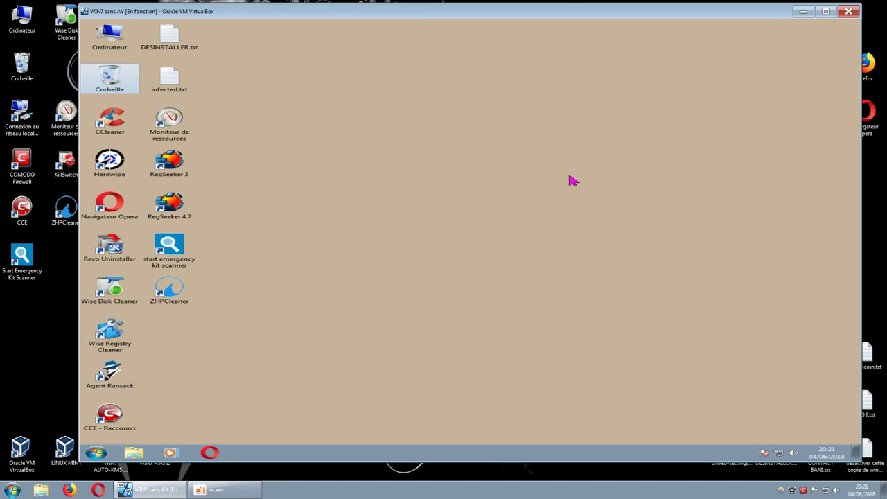
Search Google for kaspersky in the virtual machine's Opera browser and open the Téléchargements page of kaspersky.fr
{"action": "left_click", "coordinate": [210, 453]}
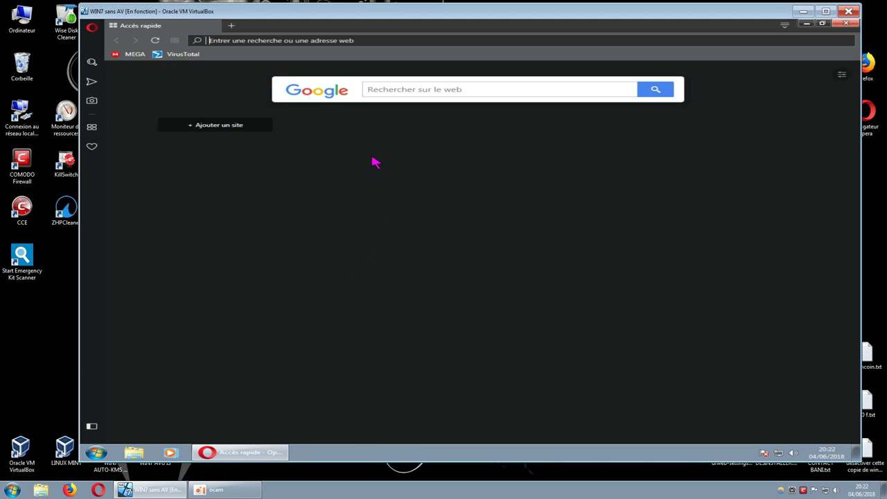
{"action": "left_click", "coordinate": [376, 90]}
{"action": "type", "text": "kasp"}
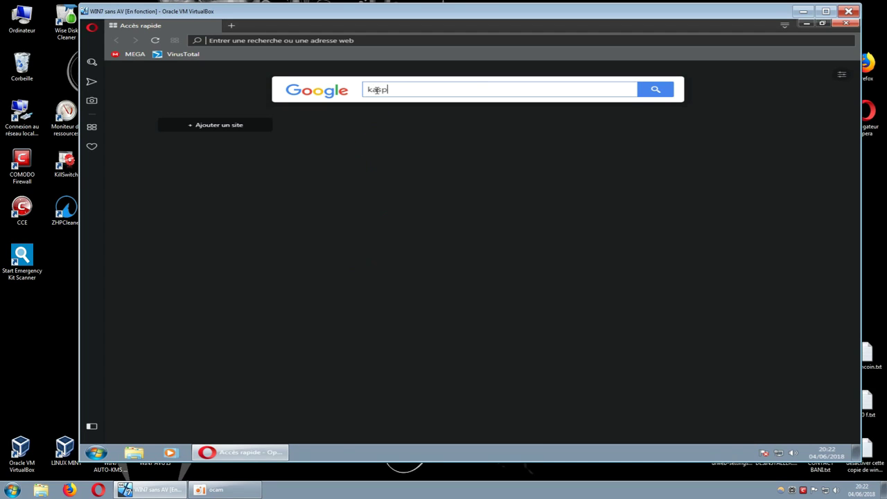
{"action": "type", "text": "ersky"}
{"action": "key", "text": "Return"}
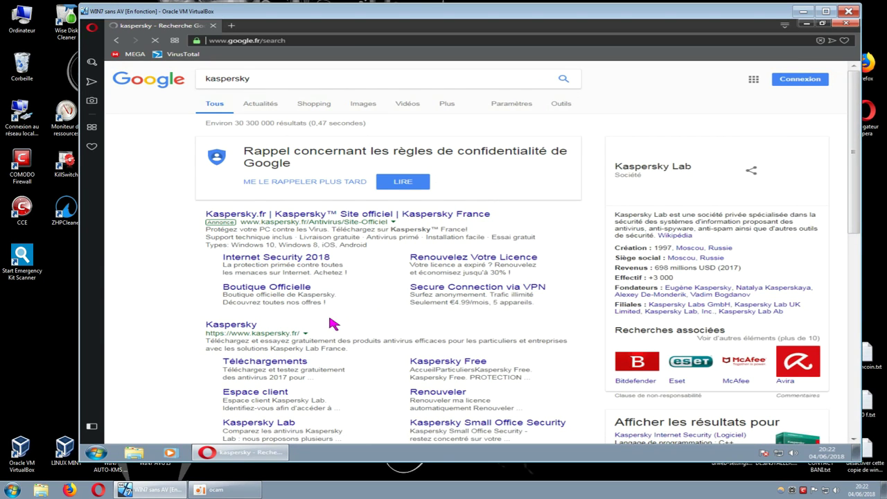
{"action": "left_click", "coordinate": [299, 363]}
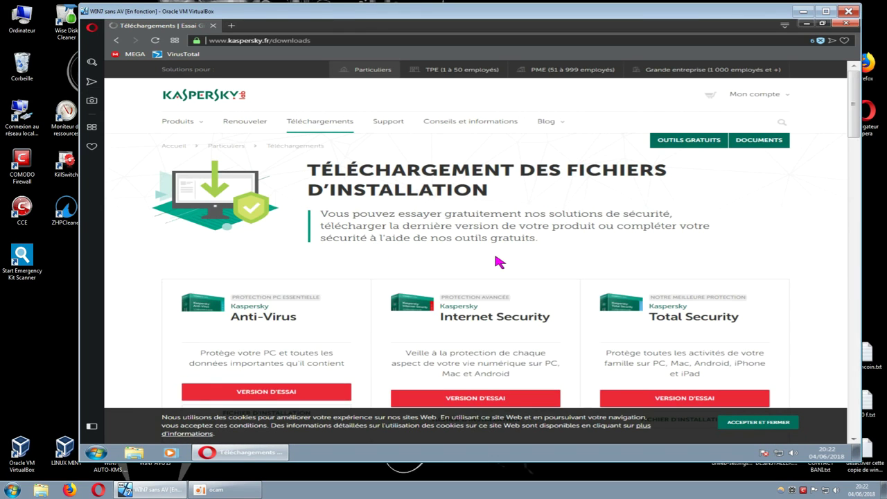
Download the Kaspersky Anti-Virus trial installer kav19.0.0.1088afr_14158.exe into the Téléchargements folder and close the browser
{"action": "scroll", "coordinate": [499, 262], "scroll_direction": "down", "scroll_amount": 1}
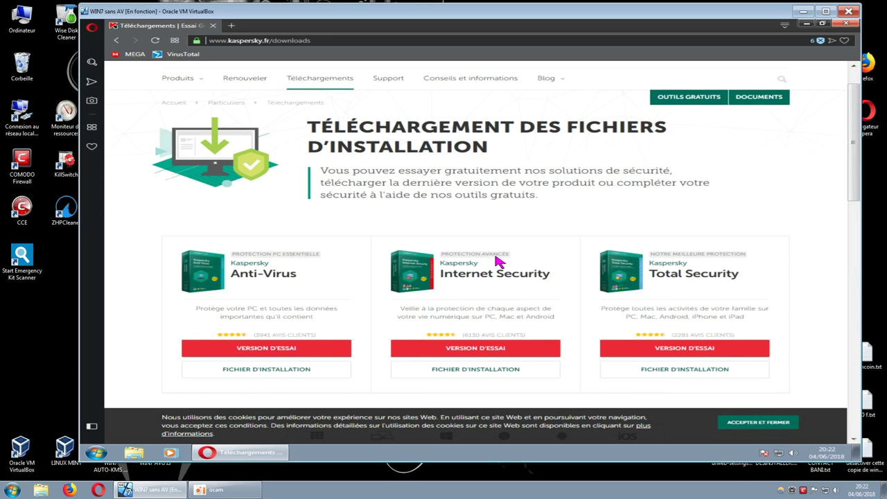
{"action": "scroll", "coordinate": [485, 259], "scroll_direction": "up", "scroll_amount": 1}
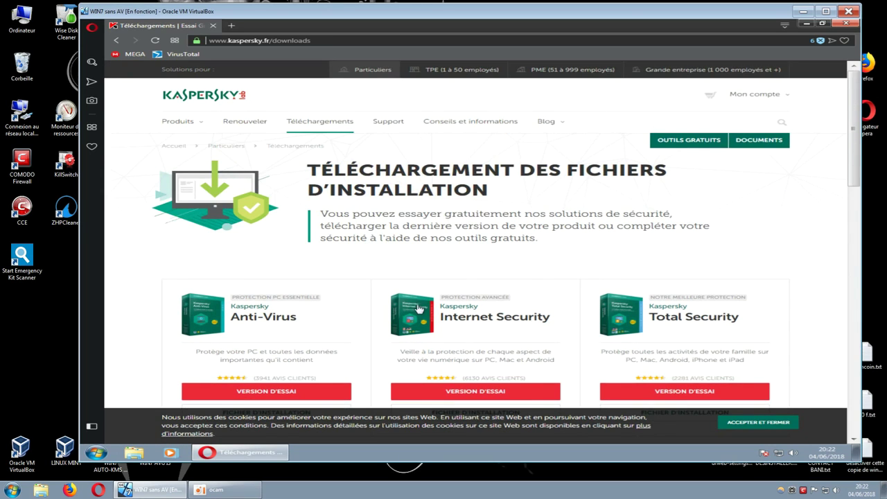
{"action": "scroll", "coordinate": [426, 311], "scroll_direction": "down", "scroll_amount": 1}
{"action": "scroll", "coordinate": [392, 320], "scroll_direction": "down", "scroll_amount": 1}
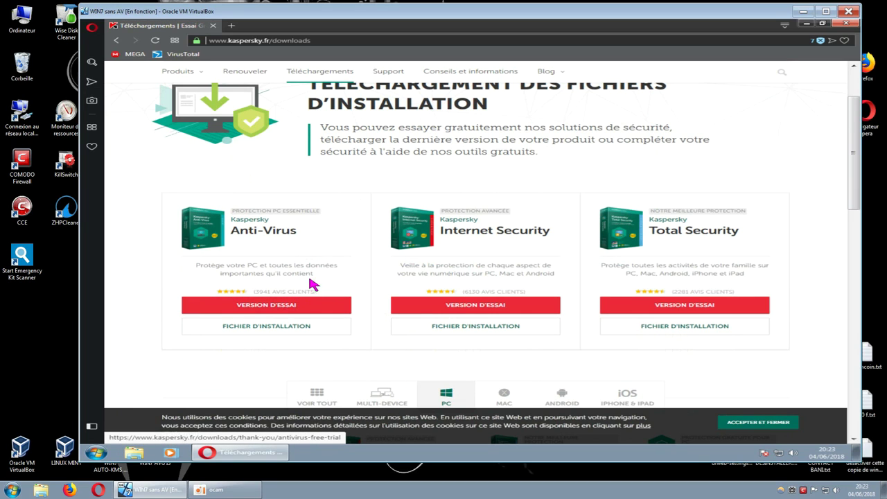
{"action": "left_click", "coordinate": [286, 307]}
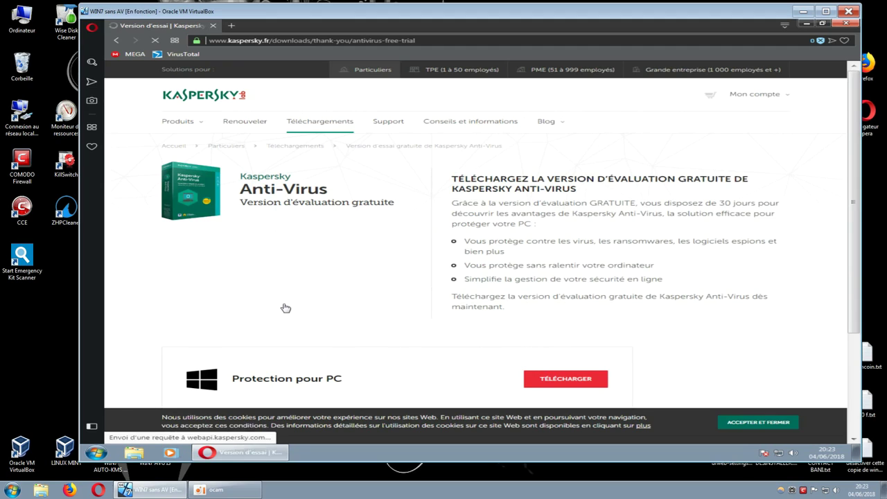
{"action": "scroll", "coordinate": [374, 298], "scroll_direction": "down", "scroll_amount": 2}
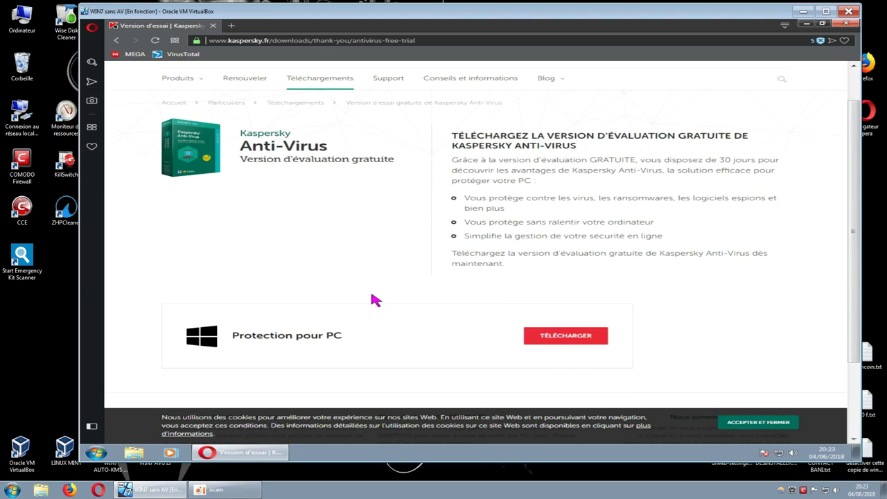
{"action": "left_click", "coordinate": [551, 294]}
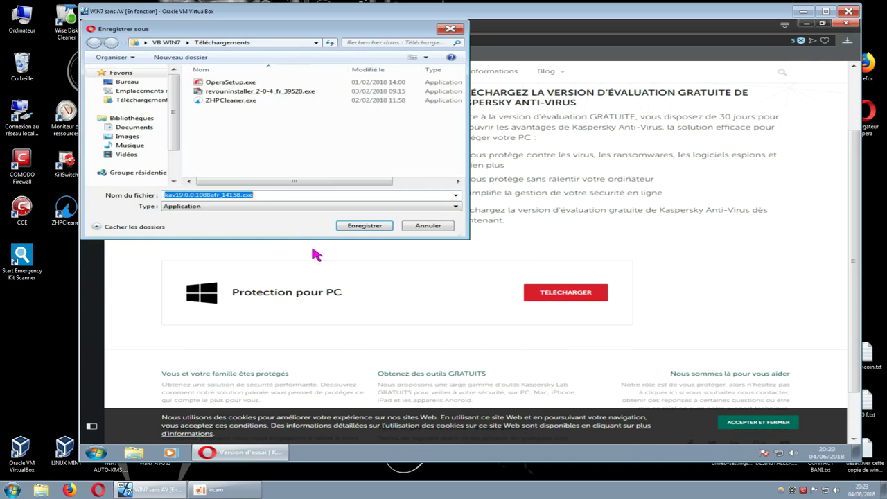
{"action": "left_click", "coordinate": [363, 228]}
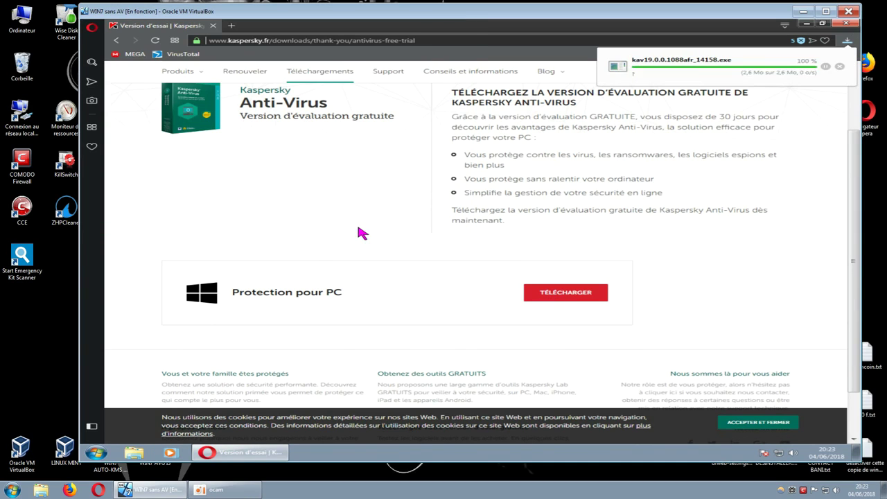
{"action": "left_click", "coordinate": [847, 24]}
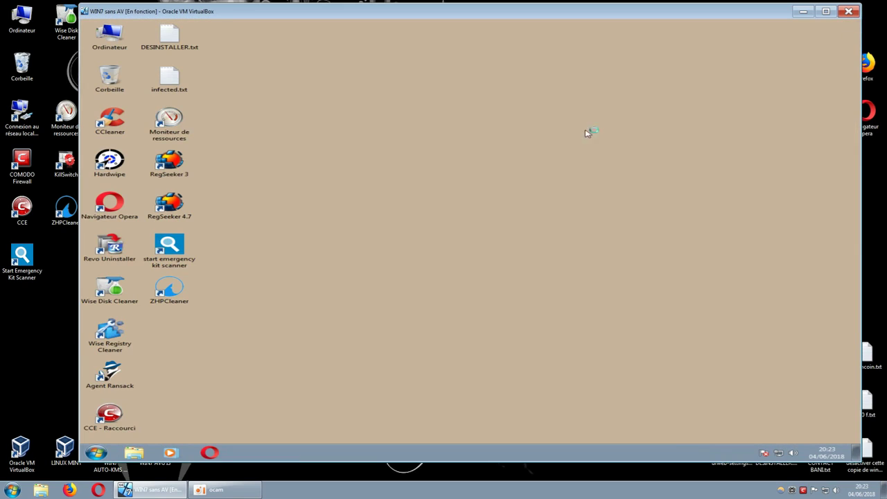
Check the virtual machine's Téléchargements folder for the downloaded Kaspersky installer and close the folder window
{"action": "left_click", "coordinate": [135, 451]}
{"action": "left_click", "coordinate": [165, 98]}
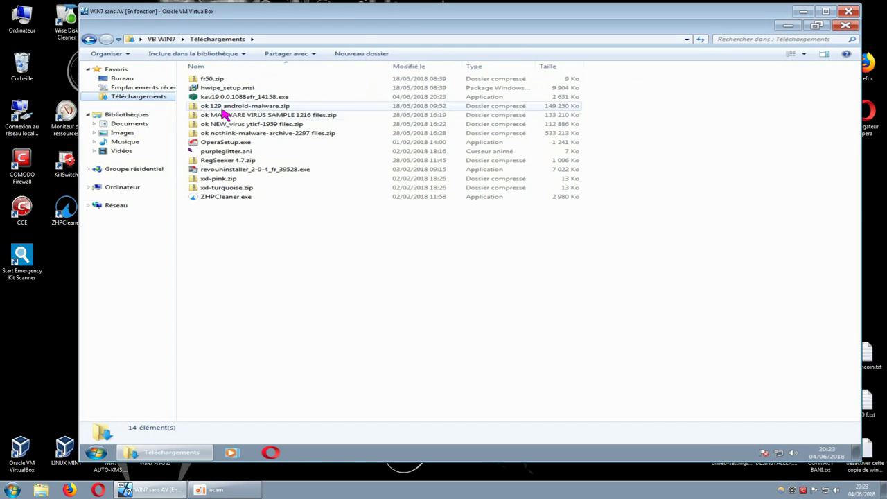
{"action": "left_click", "coordinate": [844, 26]}
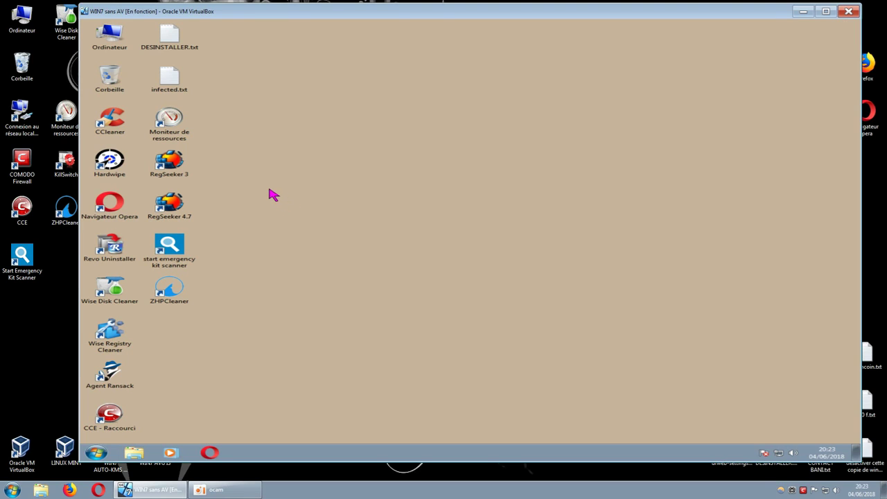
Empty the recycle bins of the virtual machine and the host, permanently deleting cc_20180603_165716.reg from the host
{"action": "right_click", "coordinate": [113, 82]}
{"action": "left_click", "coordinate": [159, 104]}
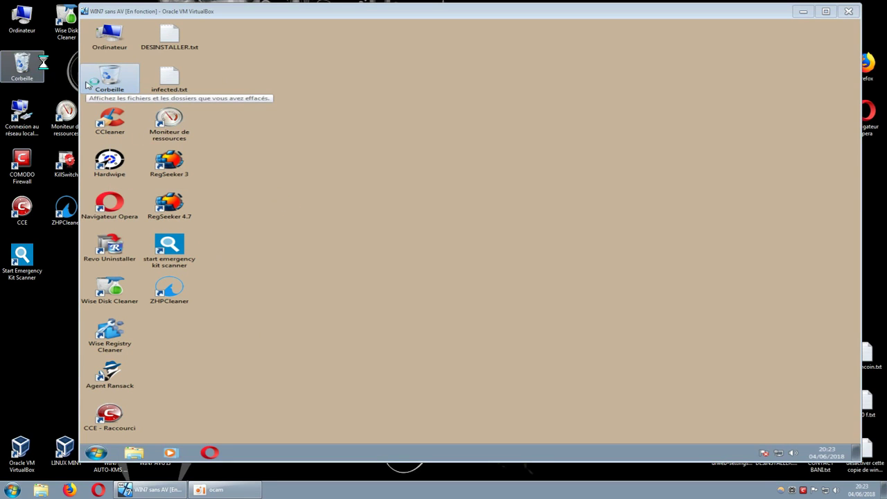
{"action": "right_click", "coordinate": [21, 58]}
{"action": "left_click", "coordinate": [57, 72]}
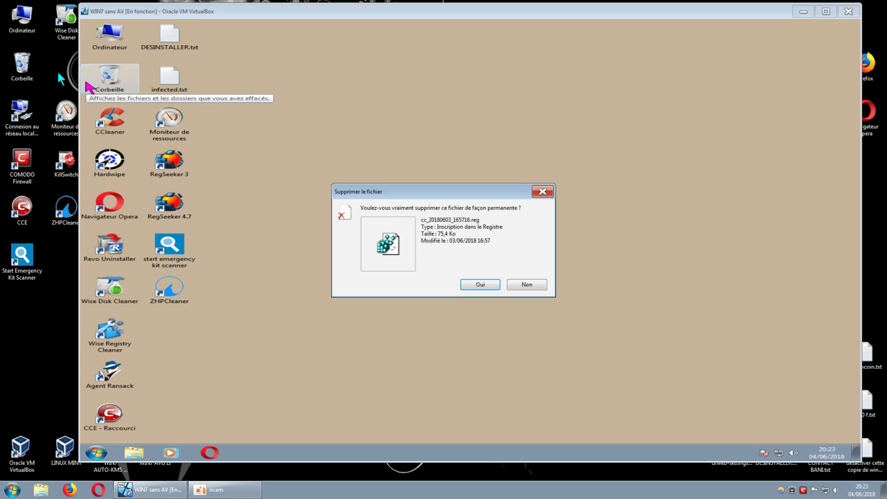
{"action": "left_click", "coordinate": [477, 284]}
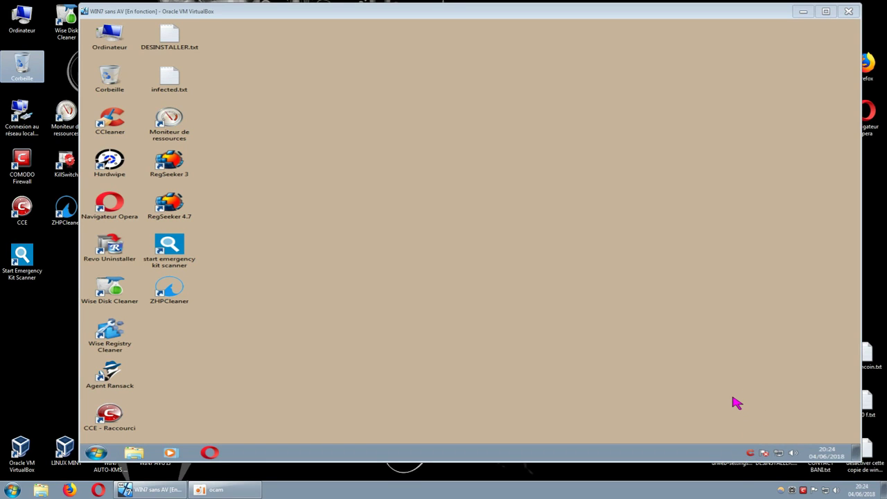
Launch Wise Disk Cleaner in the virtual machine, decline its update, and scan and clean all useless files and traces with the simple cleaner
{"action": "left_click", "coordinate": [113, 293]}
{"action": "double_click", "coordinate": [113, 291]}
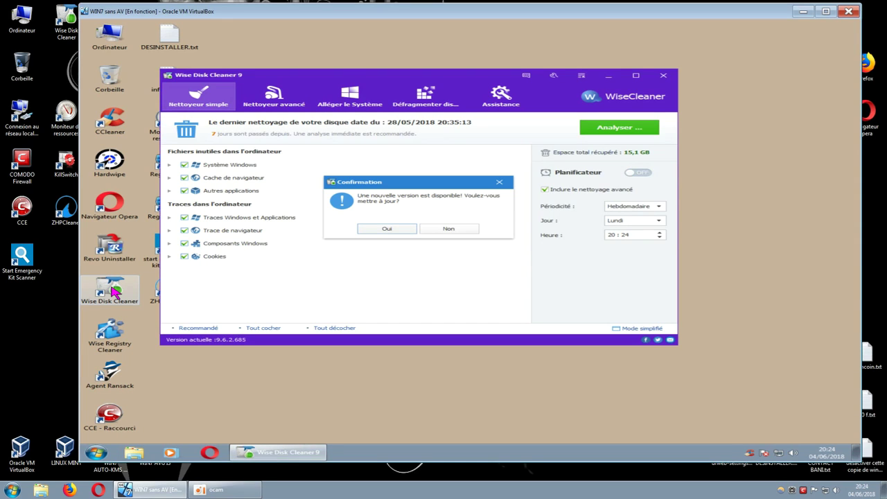
{"action": "left_click", "coordinate": [450, 229]}
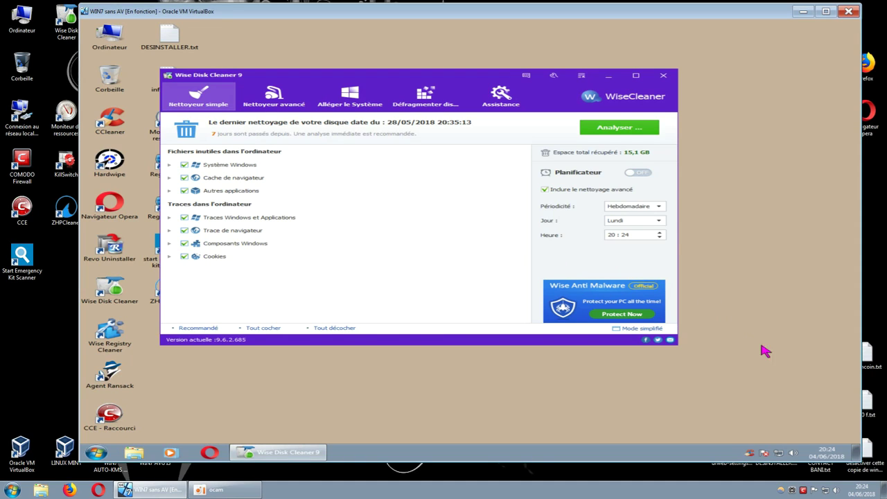
{"action": "mouse_move", "coordinate": [750, 449]}
{"action": "left_click", "coordinate": [596, 129]}
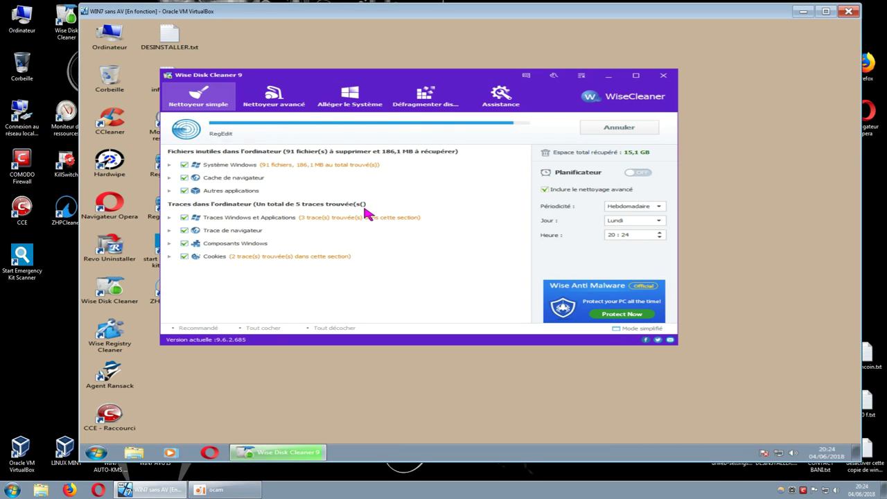
{"action": "left_click", "coordinate": [595, 128]}
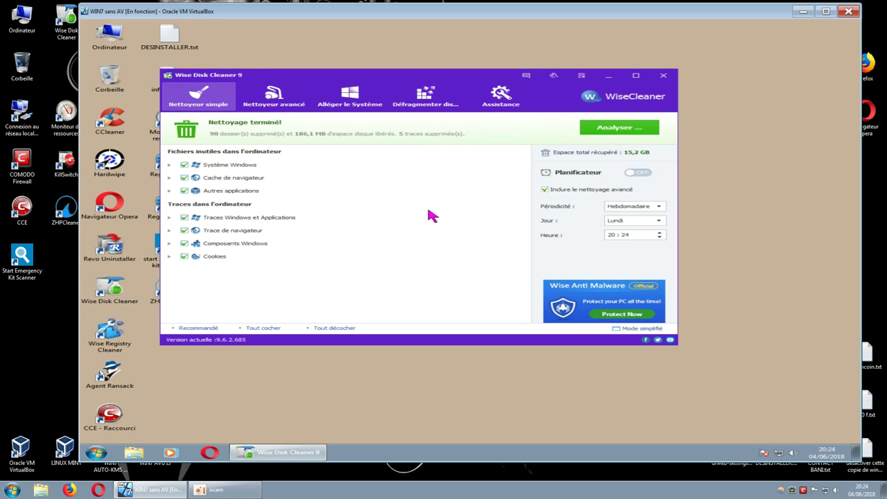
Scan drive C: with the advanced cleaner, delete all the listed files and close Wise Disk Cleaner
{"action": "left_click", "coordinate": [280, 104]}
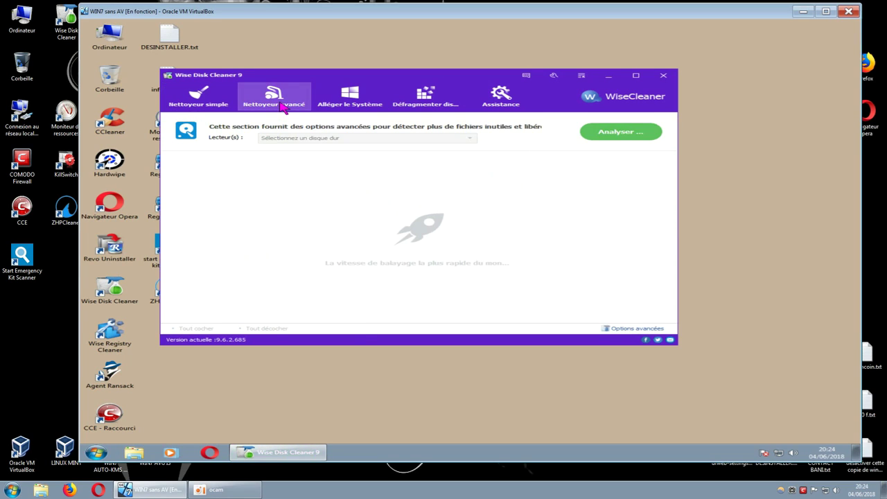
{"action": "left_click", "coordinate": [594, 134]}
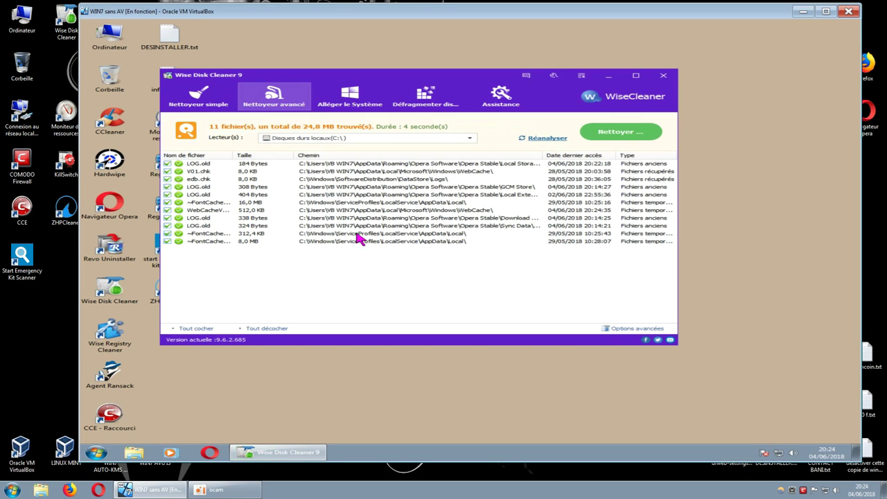
{"action": "left_click", "coordinate": [607, 138]}
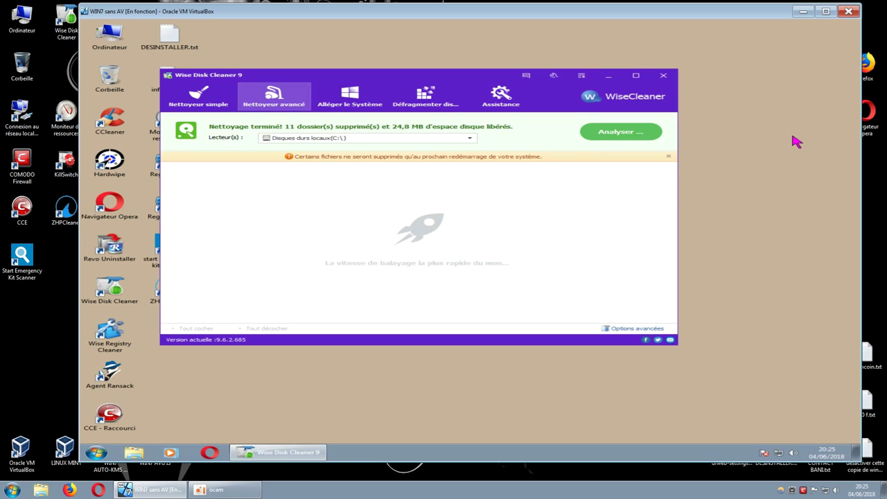
{"action": "left_click", "coordinate": [663, 76]}
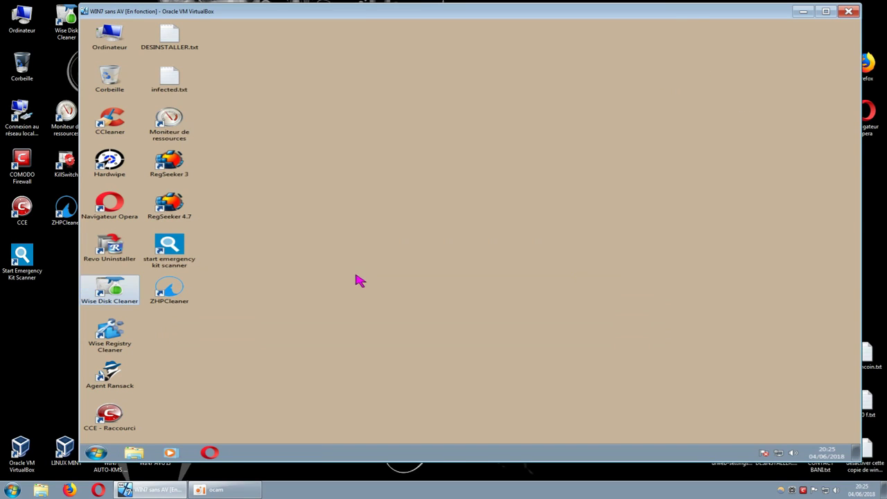
Open the System Restore utility (Restauration du système) from the Windows system tools
{"action": "left_click", "coordinate": [96, 453]}
{"action": "left_click", "coordinate": [146, 418]}
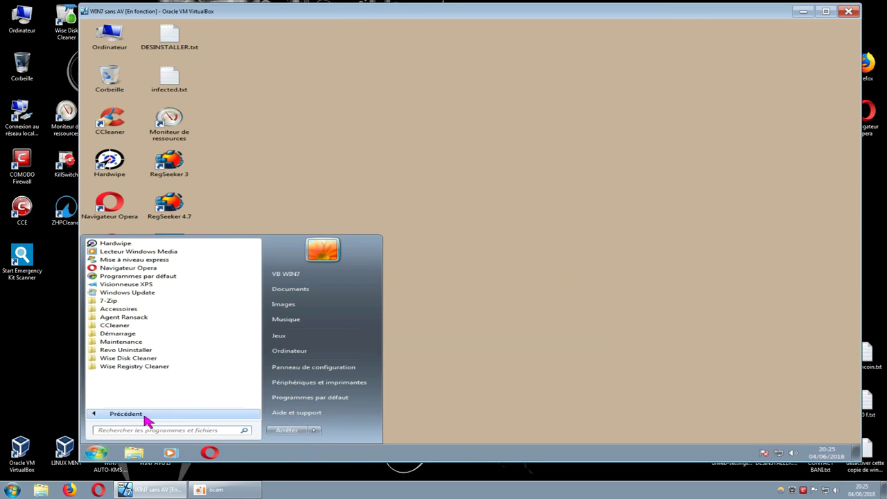
{"action": "left_click", "coordinate": [127, 315]}
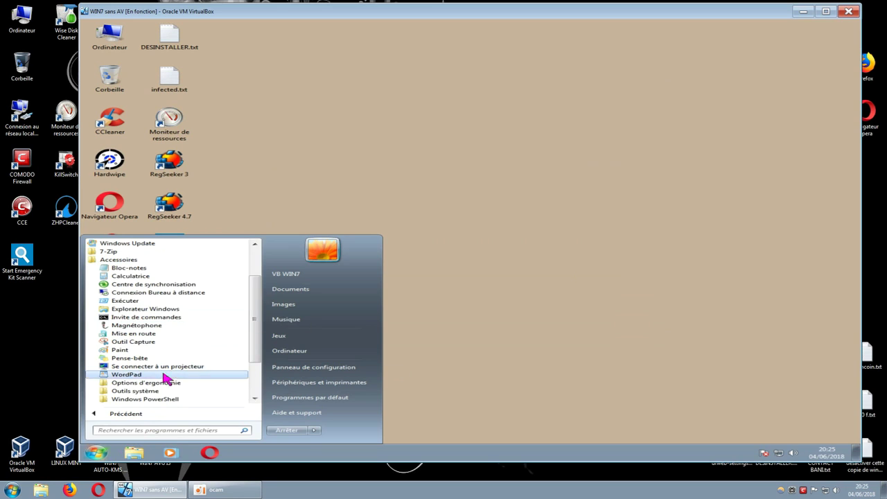
{"action": "left_click", "coordinate": [139, 390]}
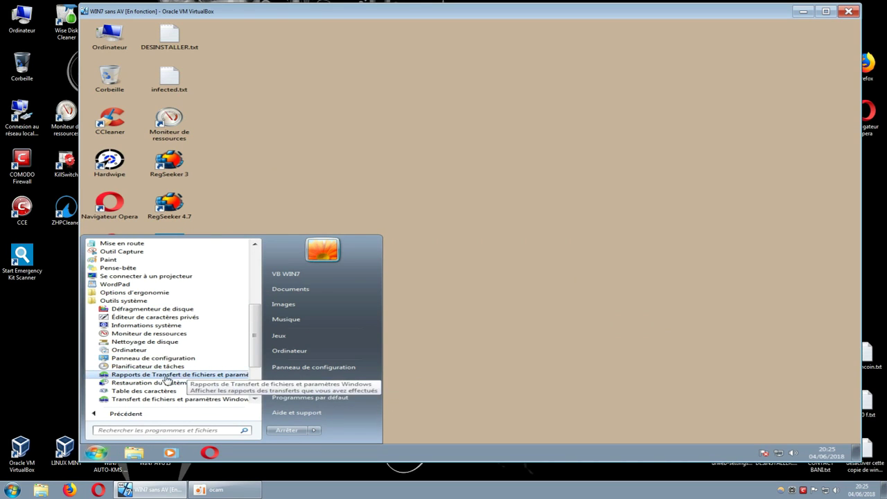
{"action": "scroll", "coordinate": [221, 366], "scroll_direction": "down", "scroll_amount": 1}
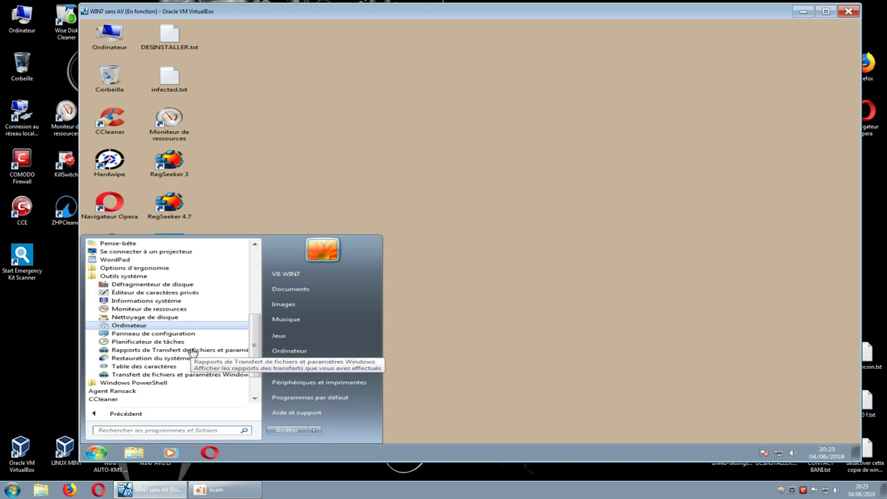
{"action": "scroll", "coordinate": [220, 367], "scroll_direction": "up", "scroll_amount": 1}
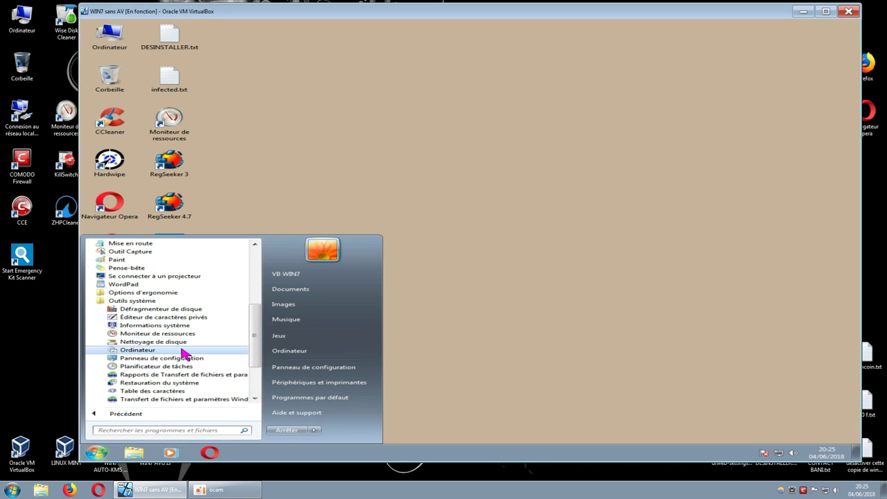
{"action": "left_click", "coordinate": [151, 382]}
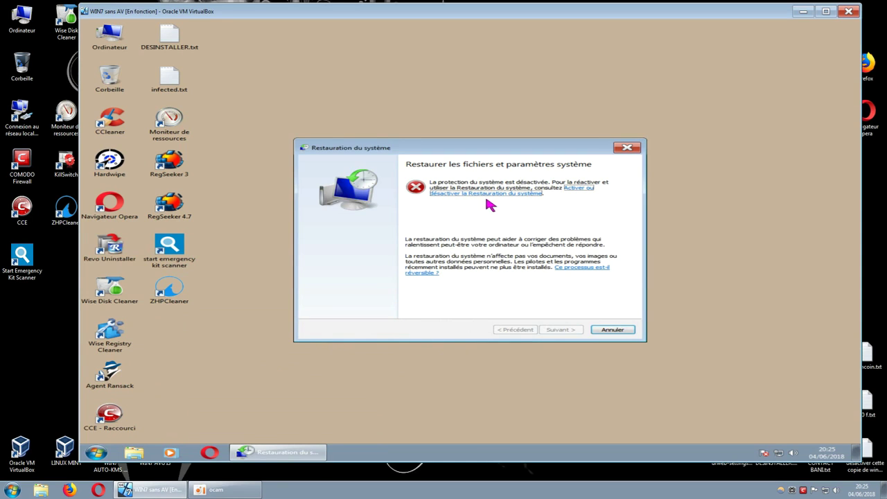
View the settings for enabling or disabling System Restore and close the System Restore window
{"action": "left_click", "coordinate": [577, 191]}
{"action": "left_click", "coordinate": [553, 243]}
{"action": "left_click", "coordinate": [627, 148]}
View the startup and recovery settings in the computer's advanced system properties and close the system windows
{"action": "right_click", "coordinate": [107, 40]}
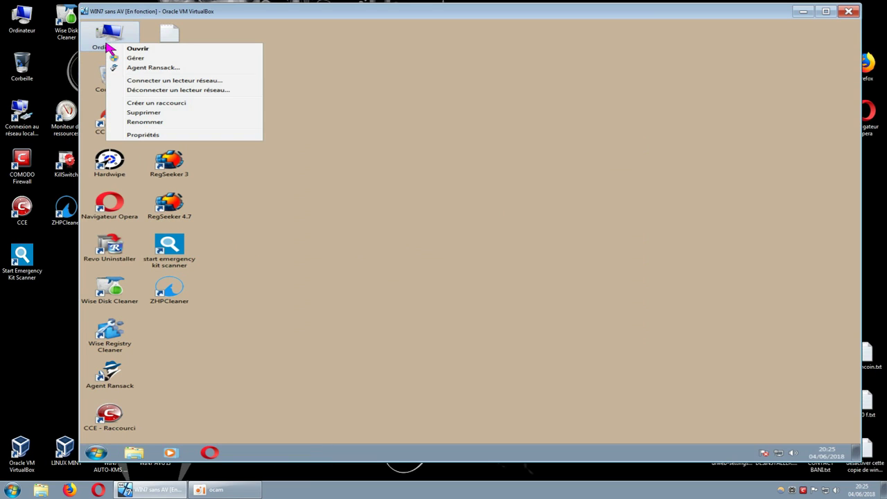
{"action": "left_click", "coordinate": [144, 135]}
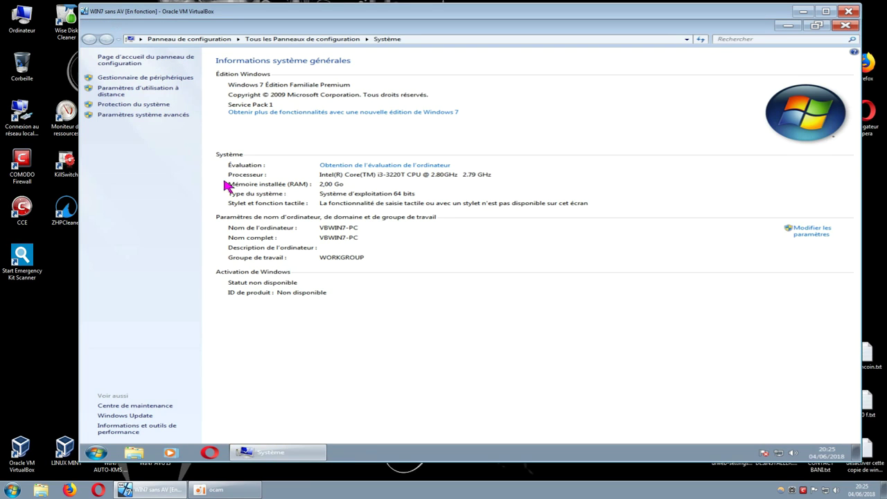
{"action": "left_click", "coordinate": [150, 116]}
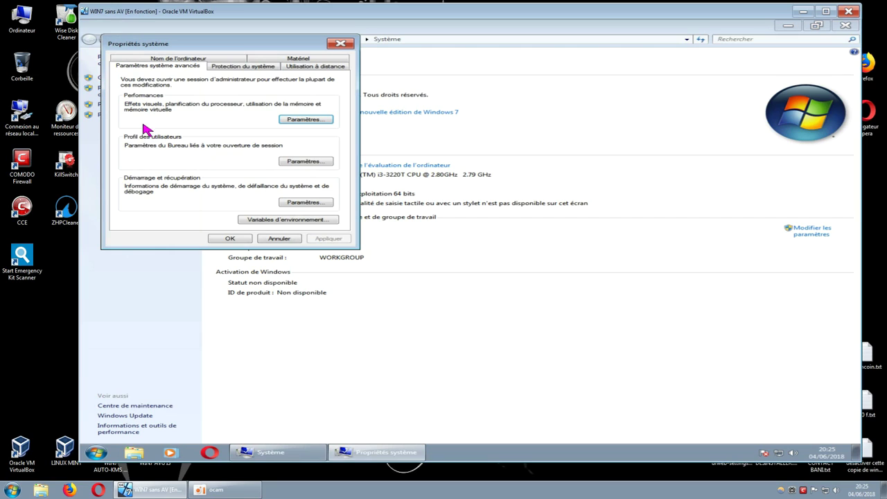
{"action": "left_click", "coordinate": [291, 202]}
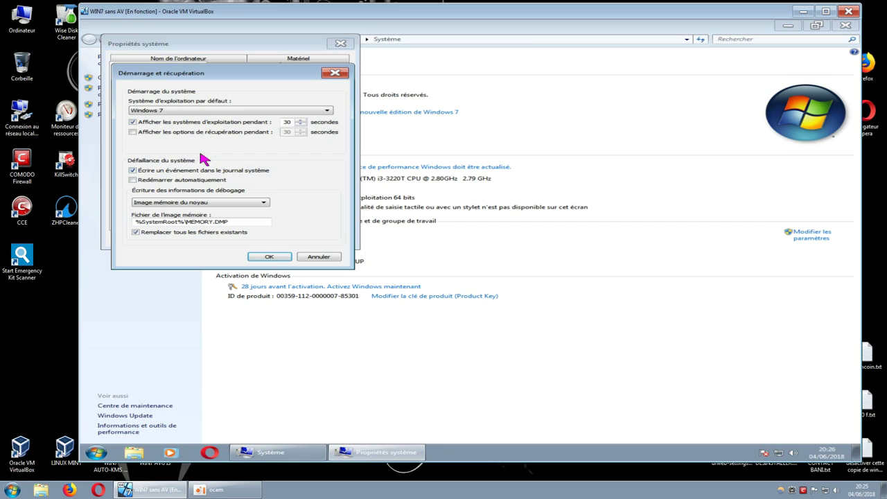
{"action": "left_click", "coordinate": [270, 257]}
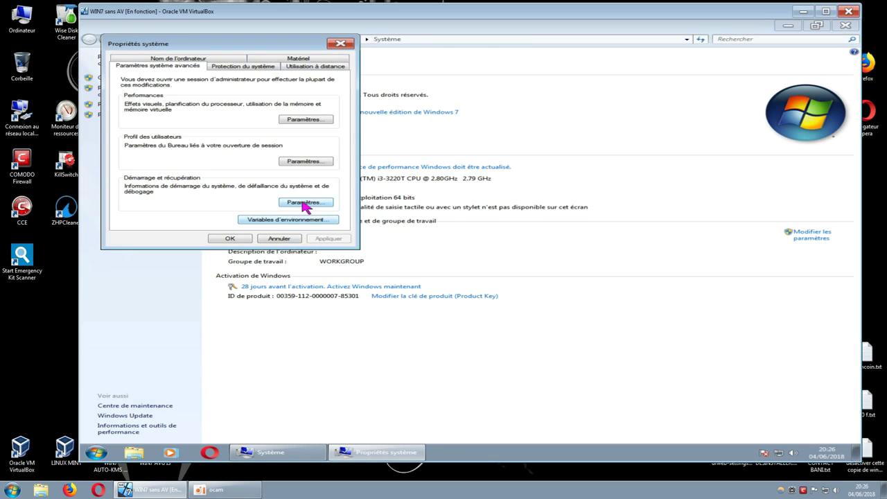
{"action": "left_click", "coordinate": [340, 45]}
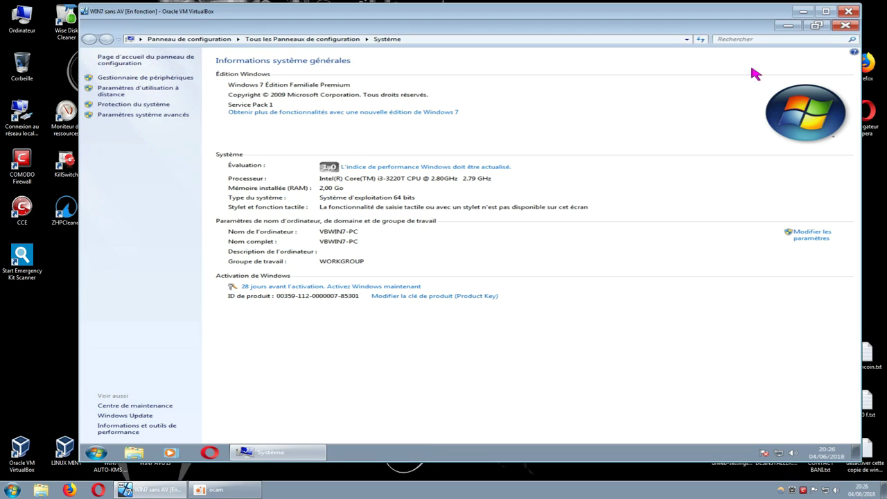
{"action": "left_click", "coordinate": [844, 26]}
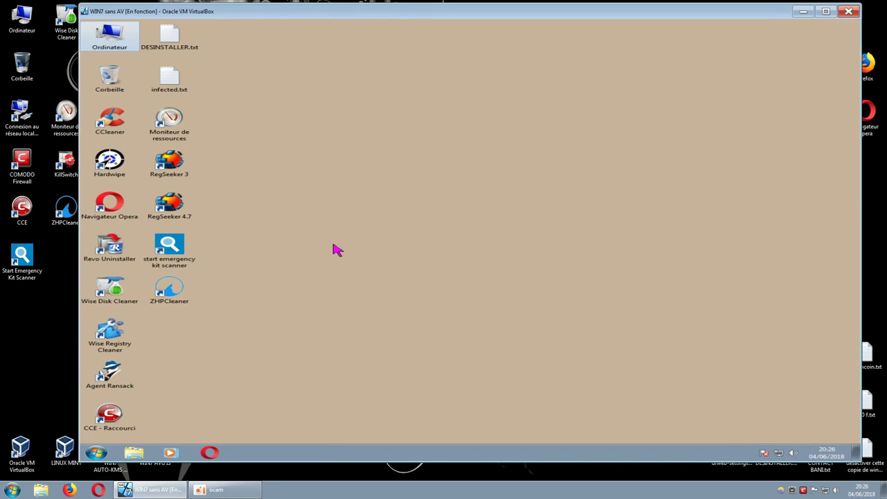
{"action": "left_click", "coordinate": [98, 453]}
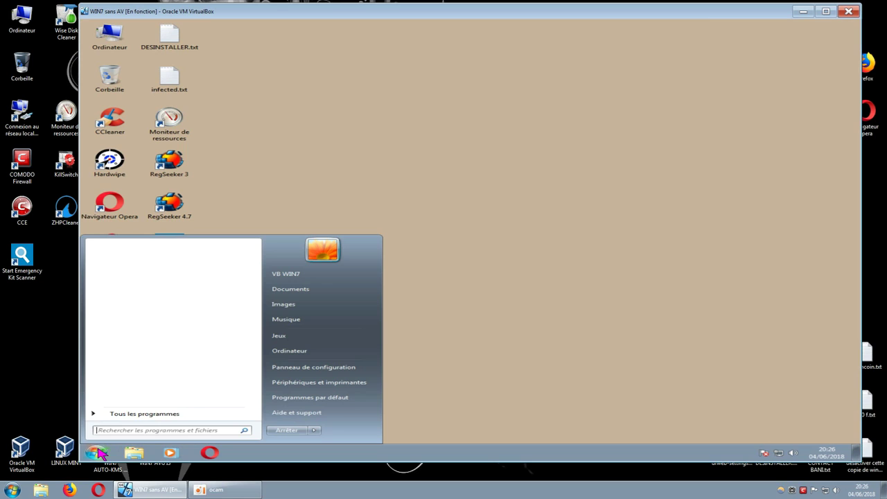
{"action": "left_click", "coordinate": [136, 414]}
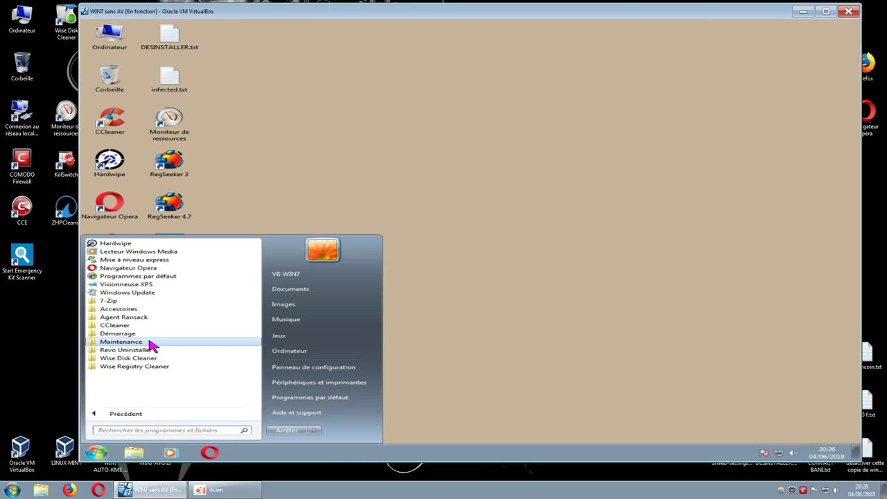
{"action": "left_click", "coordinate": [487, 375]}
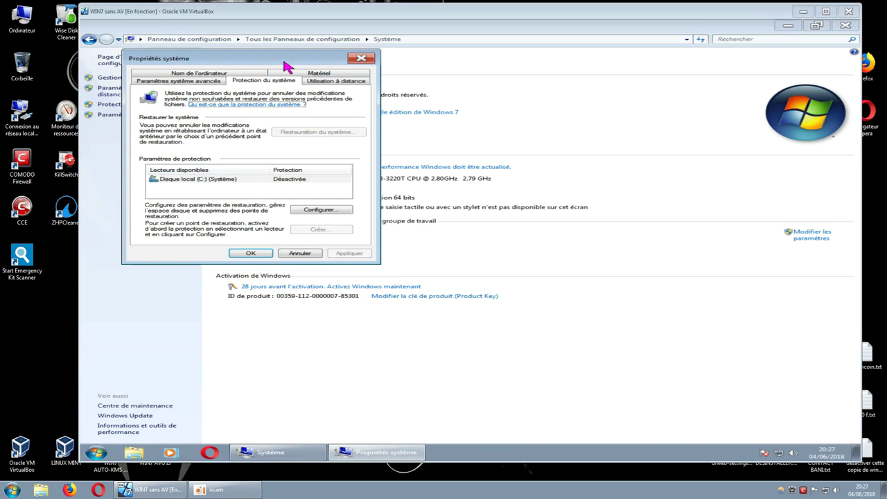
Open the protection settings of drive C: in System Protection and delete all of its restore points
{"action": "left_click_drag", "start_coordinate": [287, 66], "coordinate": [500, 123]}
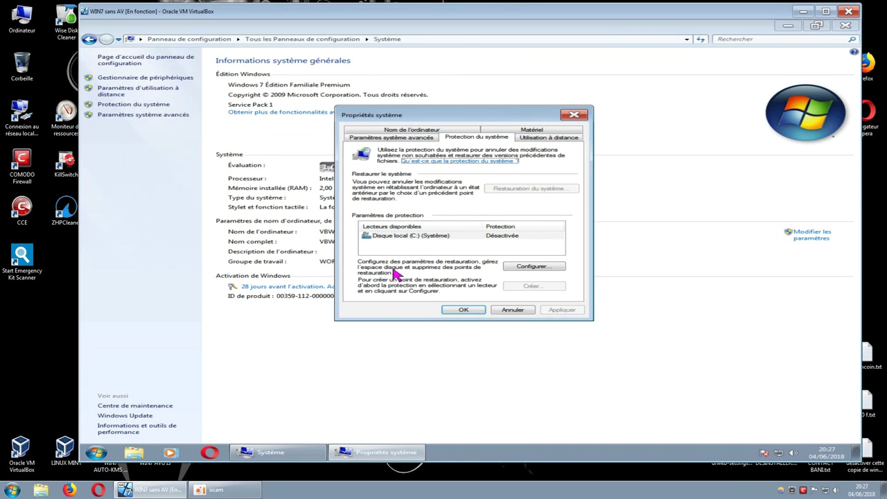
{"action": "left_click", "coordinate": [431, 236]}
{"action": "left_click", "coordinate": [516, 267]}
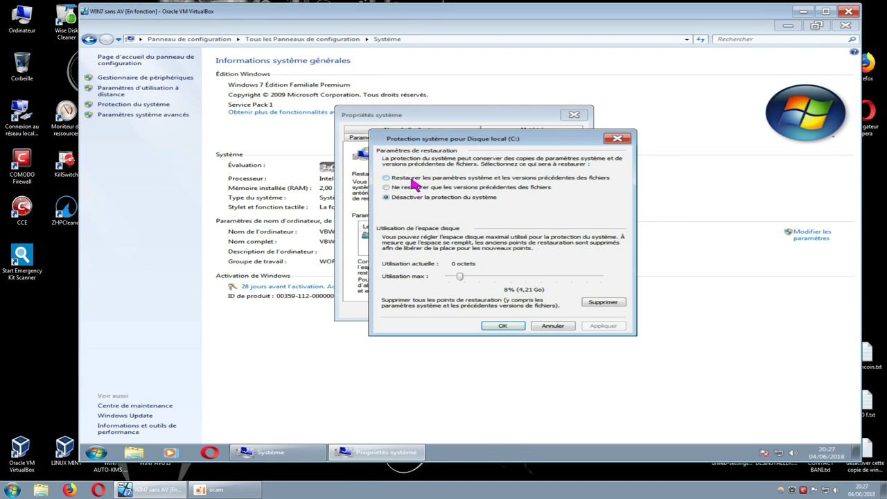
{"action": "left_click", "coordinate": [600, 302]}
{"action": "left_click", "coordinate": [576, 254]}
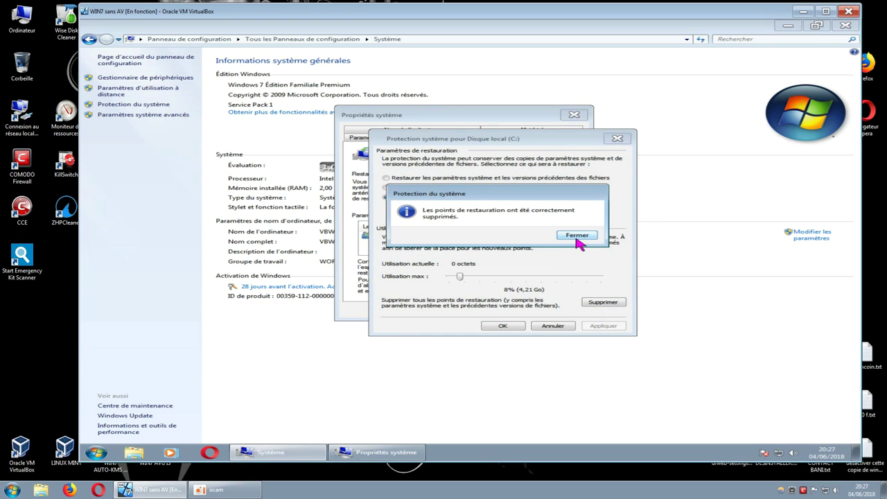
{"action": "left_click", "coordinate": [577, 236]}
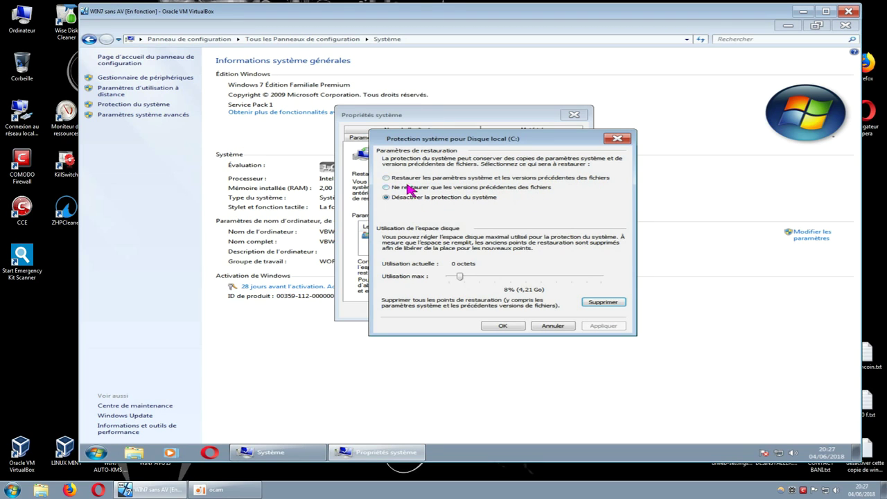
Select restoring system settings and previous file versions for drive C: and delete its restore points once more
{"action": "left_click", "coordinate": [390, 178]}
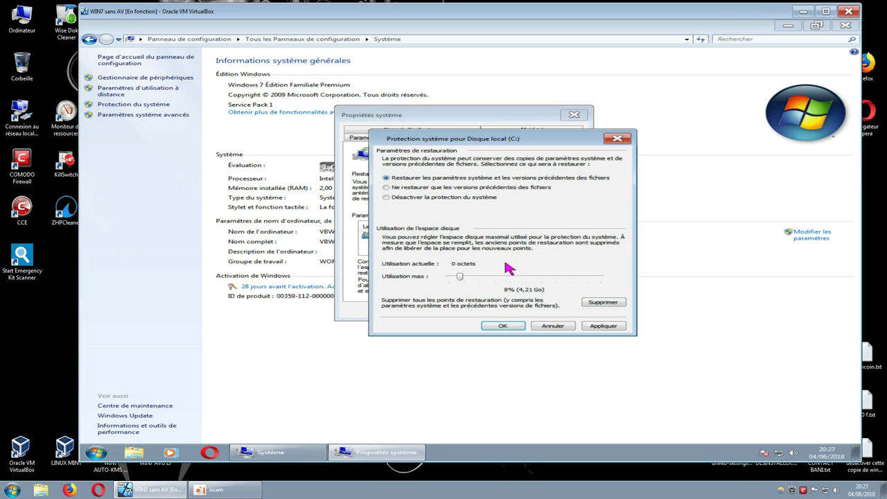
{"action": "left_click", "coordinate": [597, 305]}
{"action": "left_click", "coordinate": [584, 254]}
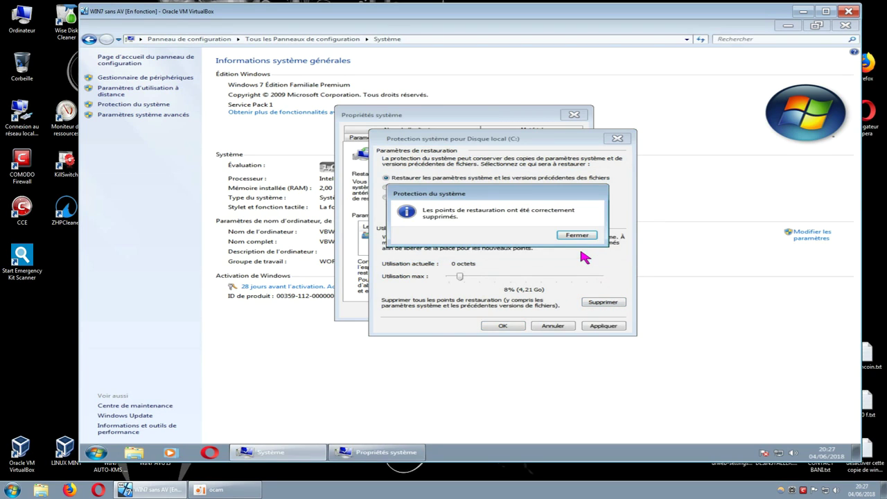
{"action": "left_click", "coordinate": [577, 236]}
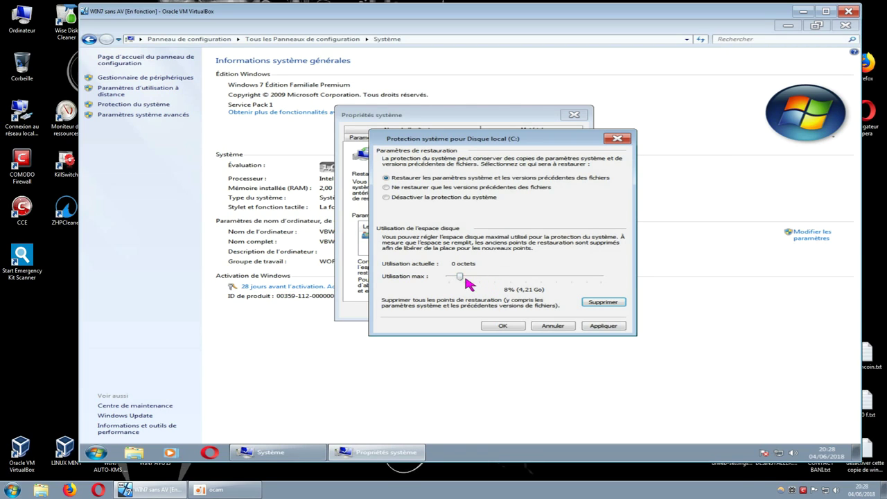
Set the maximum disk usage for system protection to 18% (9,48 Go) and apply the drive's protection settings
{"action": "left_click_drag", "start_coordinate": [460, 277], "coordinate": [478, 279]}
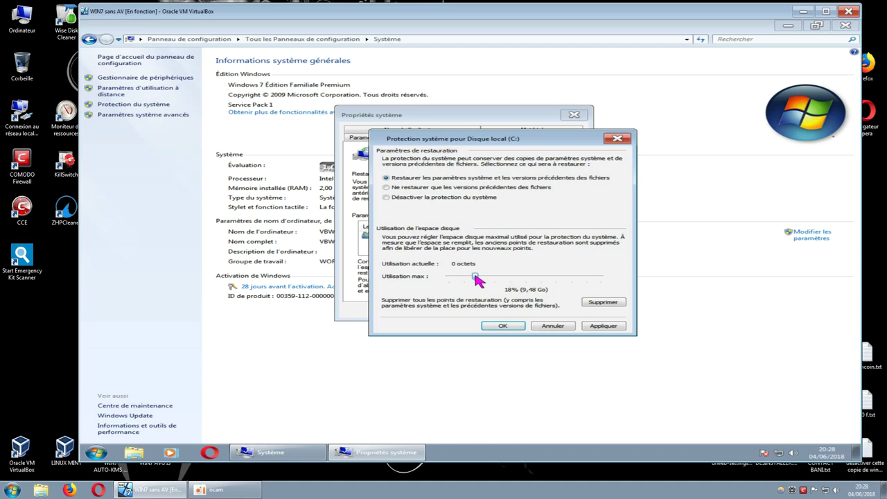
{"action": "left_click", "coordinate": [601, 325]}
{"action": "left_click", "coordinate": [511, 327]}
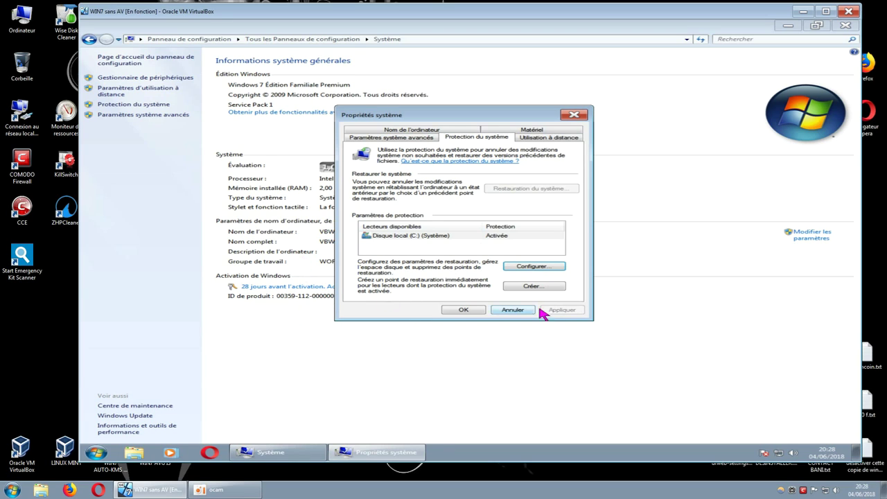
Create a restore point described as "avant kaspersky" and close the system properties and system information windows
{"action": "left_click", "coordinate": [533, 286]}
{"action": "type", "text": "avant kaspersky"}
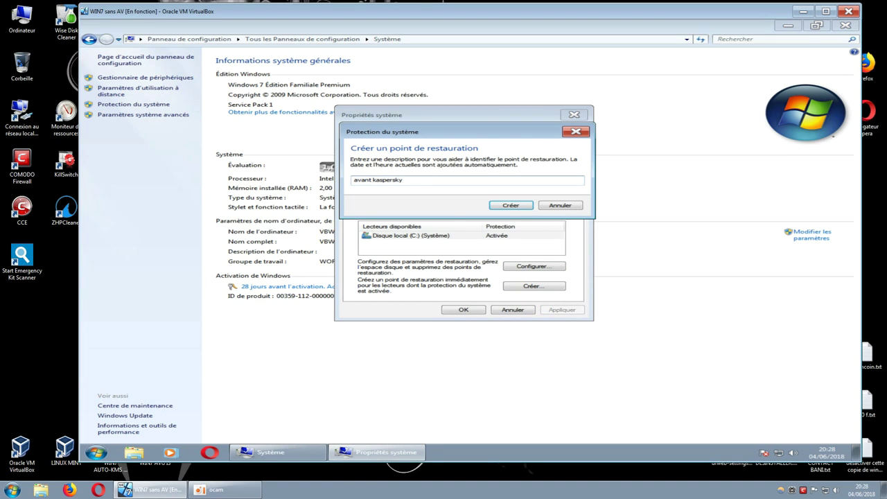
{"action": "left_click", "coordinate": [511, 206]}
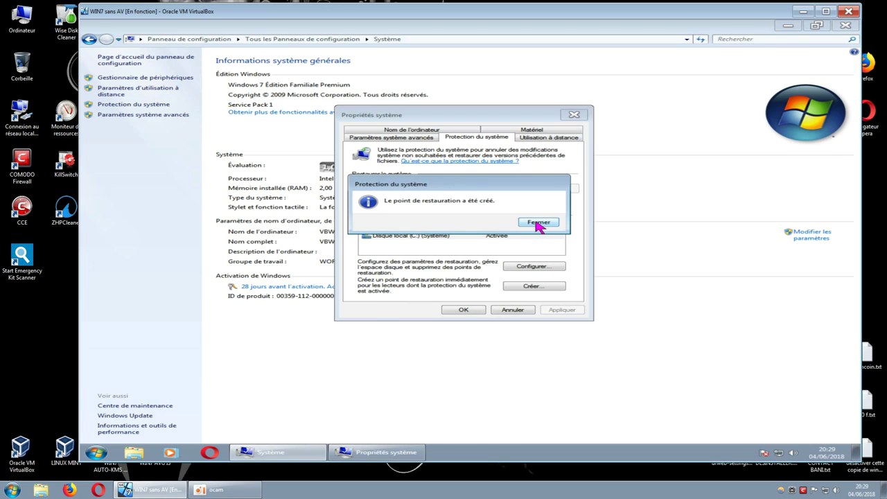
{"action": "left_click", "coordinate": [537, 223]}
{"action": "left_click", "coordinate": [477, 311]}
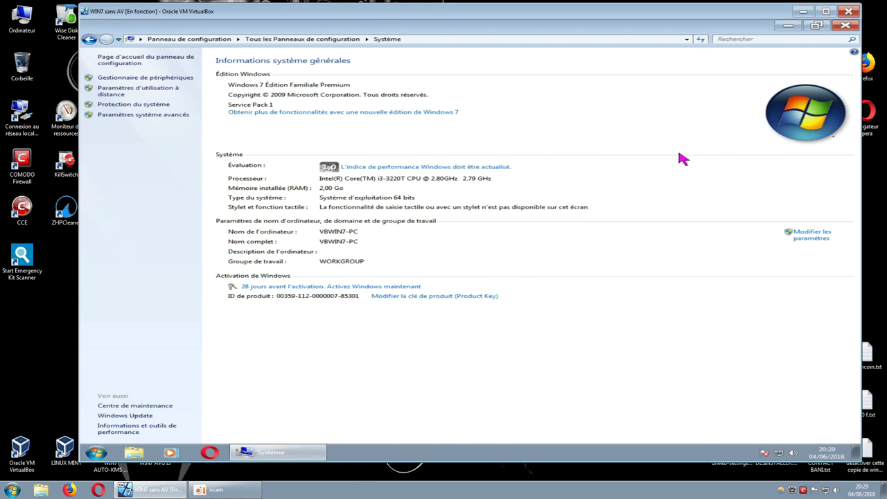
{"action": "left_click", "coordinate": [845, 26]}
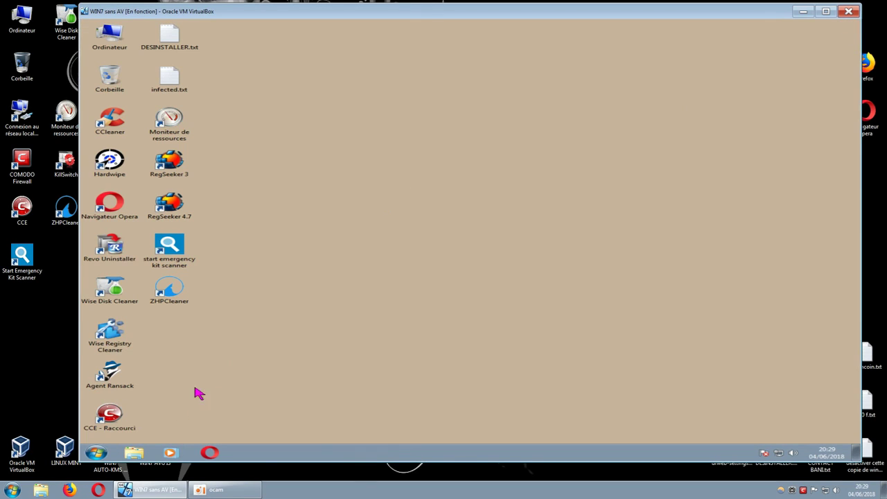
Launch the installer kav19.0.0.1088afr_14158.exe from the Téléchargements folder and close the folder window
{"action": "left_click", "coordinate": [138, 451]}
{"action": "left_click", "coordinate": [143, 99]}
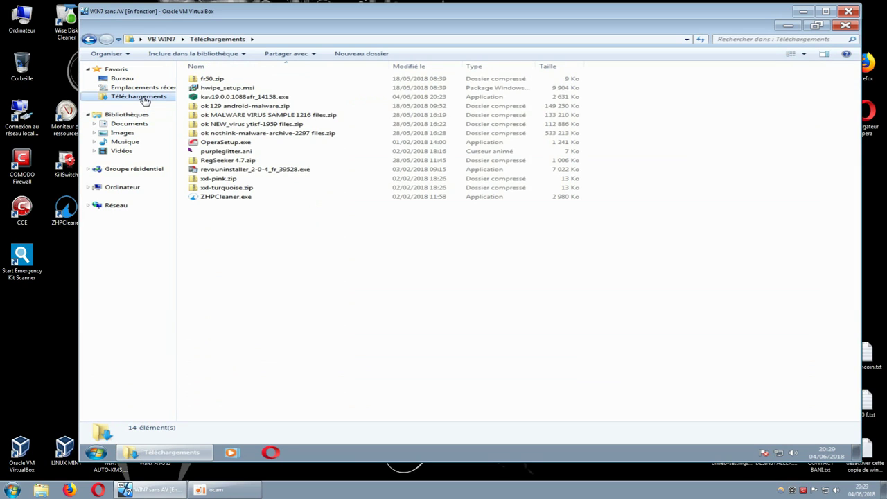
{"action": "right_click", "coordinate": [251, 99]}
{"action": "left_click", "coordinate": [284, 104]}
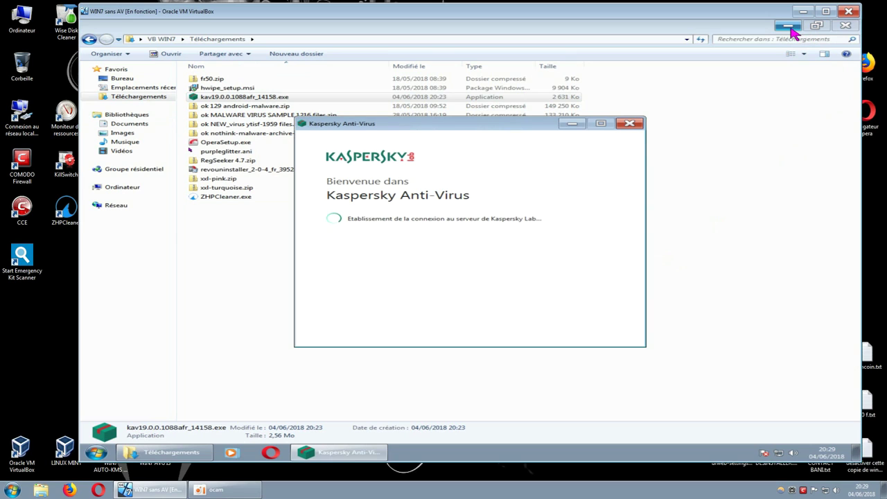
{"action": "left_click", "coordinate": [844, 26]}
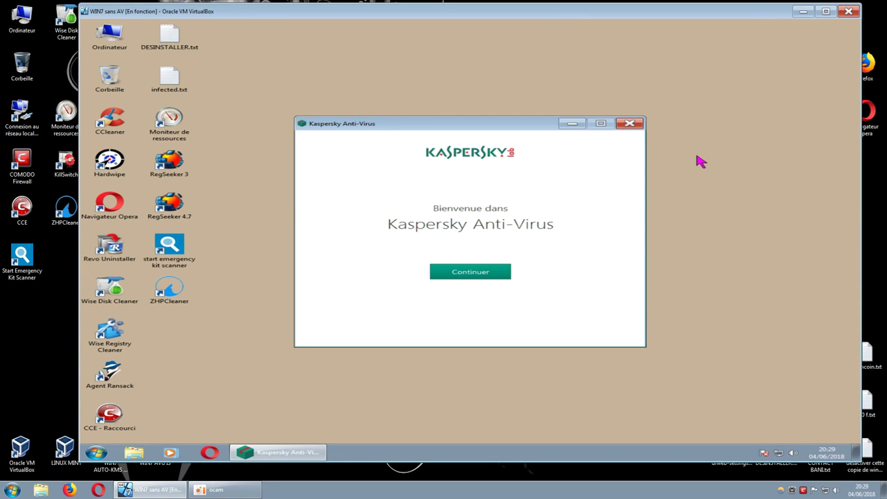
Continue the Kaspersky Anti-Virus setup and accept both the licence agreement and the privacy policy
{"action": "left_click", "coordinate": [491, 273]}
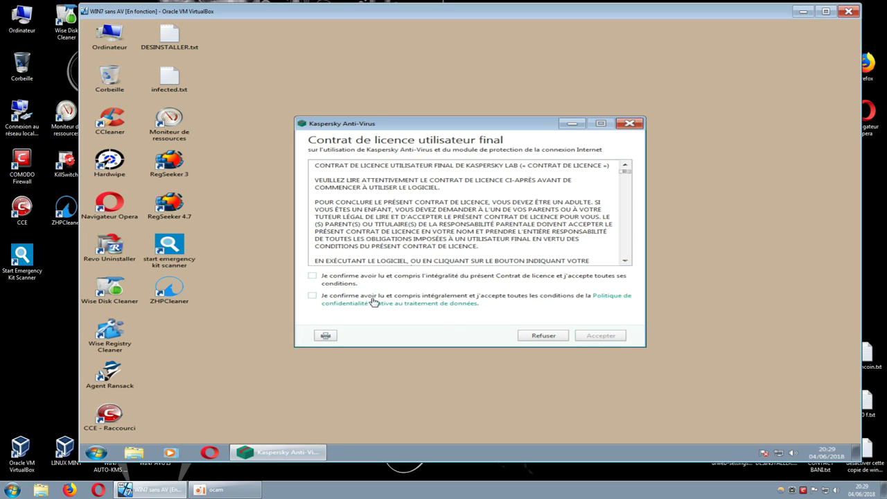
{"action": "left_click", "coordinate": [312, 298]}
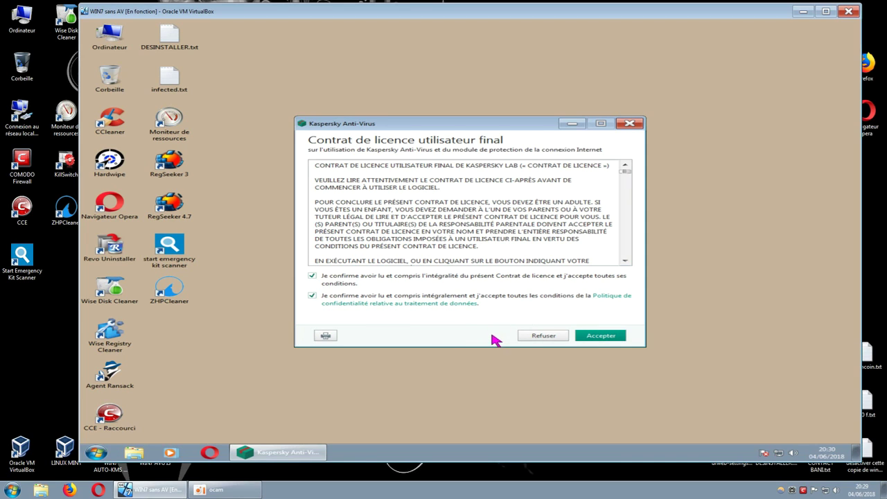
{"action": "left_click", "coordinate": [597, 338]}
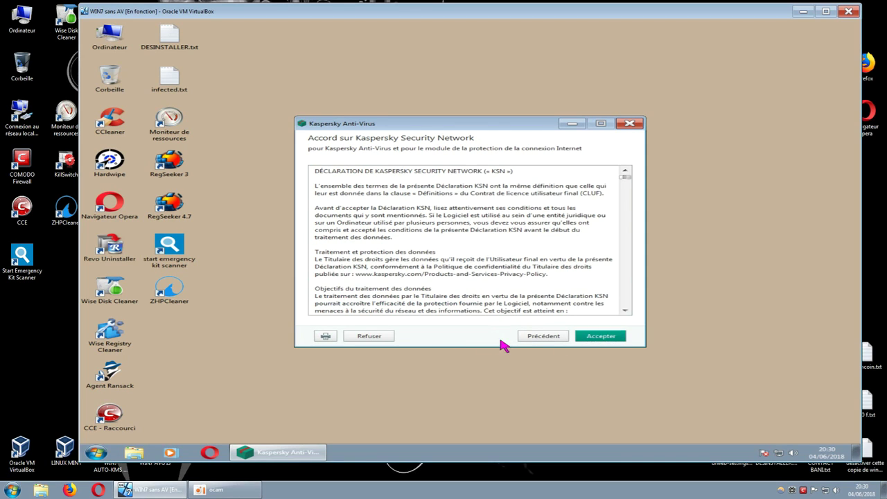
Accept and confirm the Kaspersky Security Network agreement and the statement on data processing for marketing purposes
{"action": "left_click", "coordinate": [604, 340]}
{"action": "left_click", "coordinate": [519, 275]}
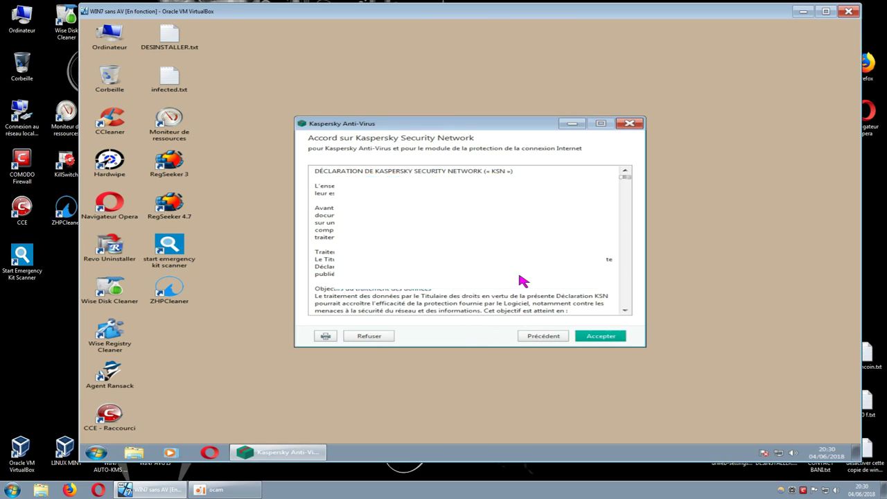
{"action": "left_click", "coordinate": [581, 336]}
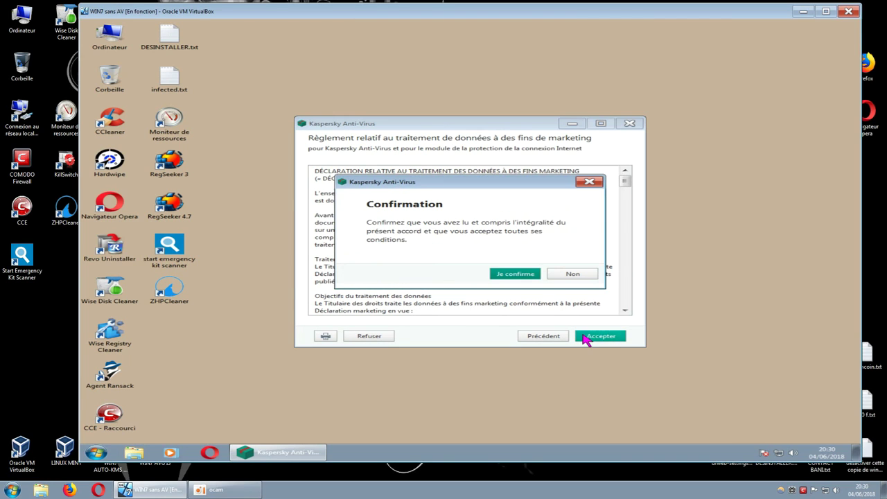
{"action": "left_click", "coordinate": [519, 277]}
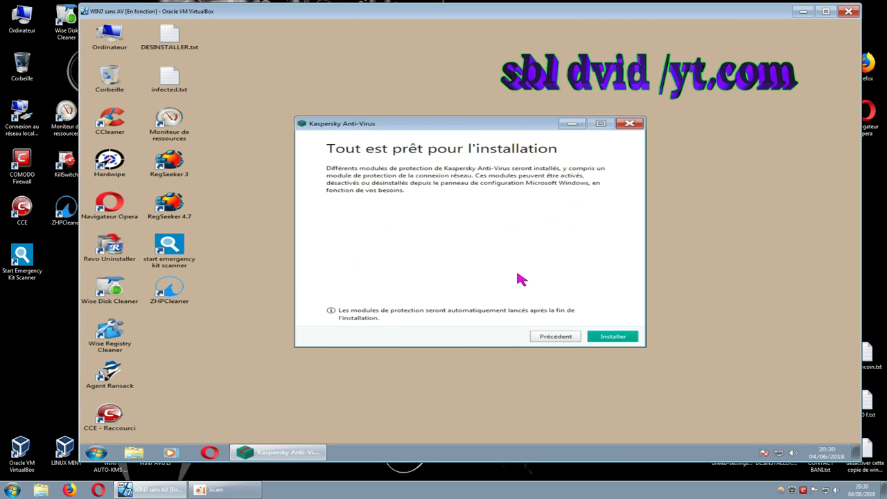
Install Kaspersky Anti-Virus and apply the recommended settings with all options kept enabled
{"action": "left_click", "coordinate": [594, 338]}
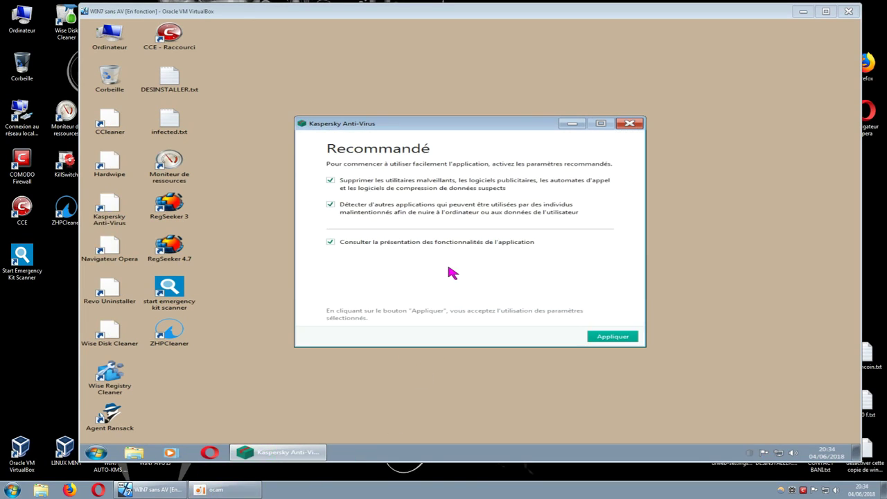
{"action": "left_click", "coordinate": [329, 204]}
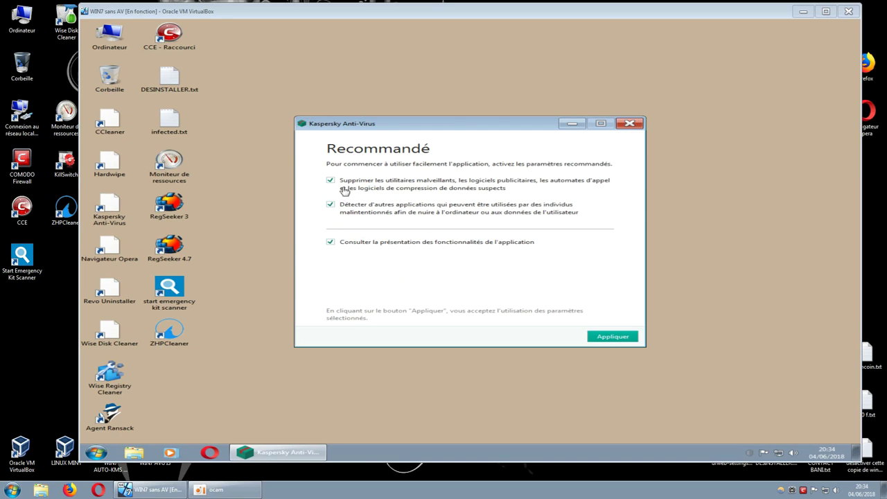
{"action": "left_click", "coordinate": [597, 337]}
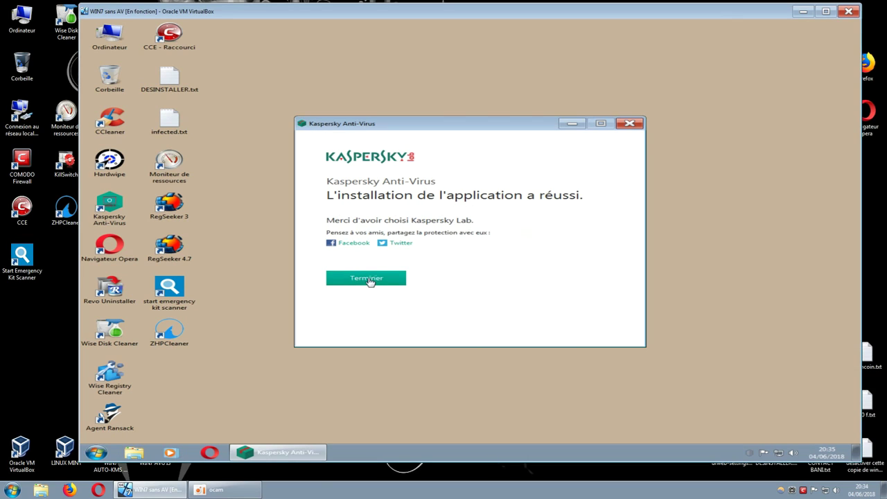
Finish the Kaspersky Anti-Virus setup, skip the feature presentation, activate the trial version and close the program window
{"action": "left_click", "coordinate": [367, 278]}
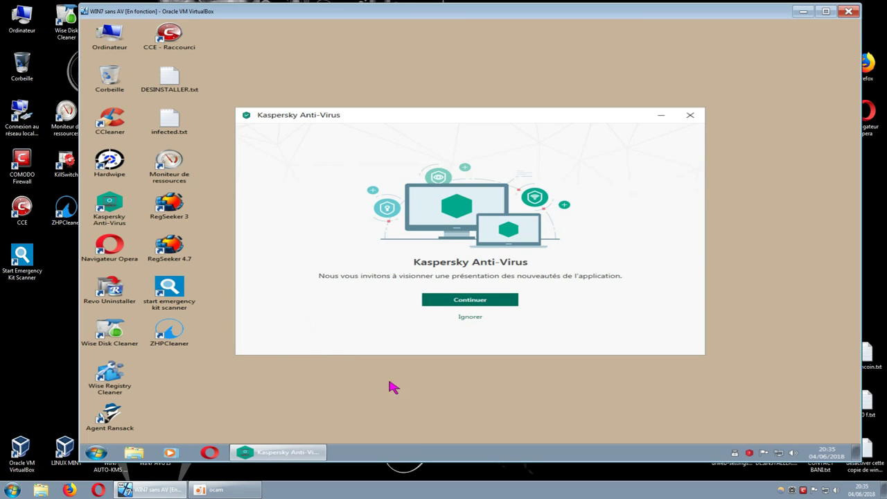
{"action": "left_click", "coordinate": [470, 318]}
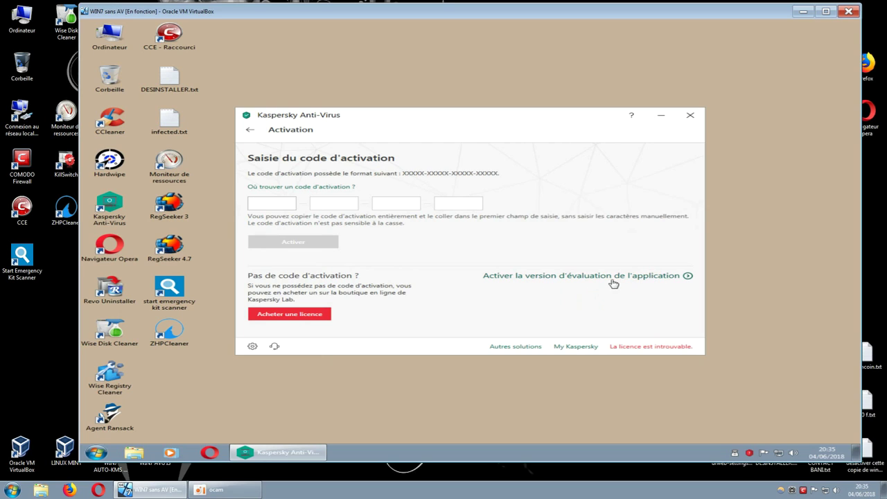
{"action": "left_click", "coordinate": [541, 276]}
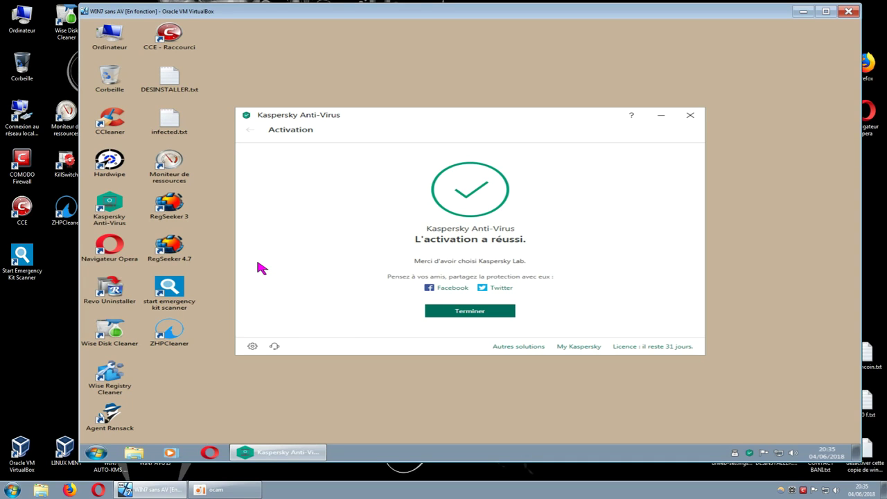
{"action": "left_click", "coordinate": [464, 313]}
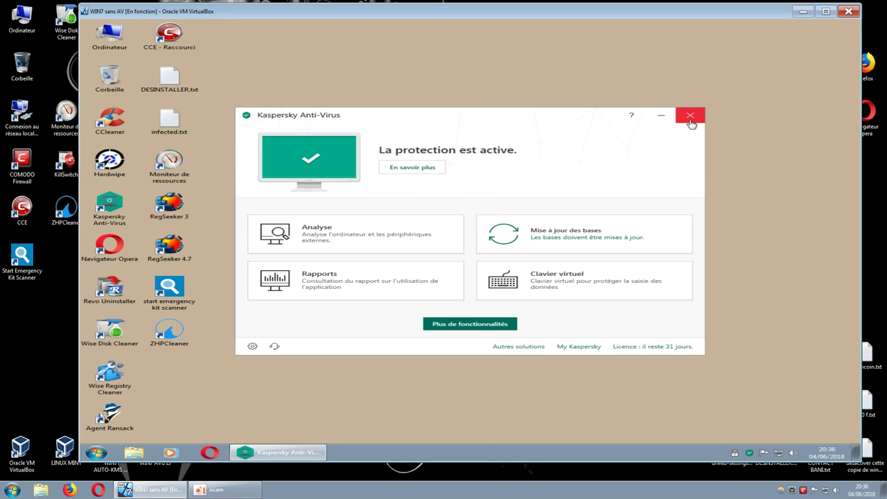
{"action": "left_click", "coordinate": [690, 116]}
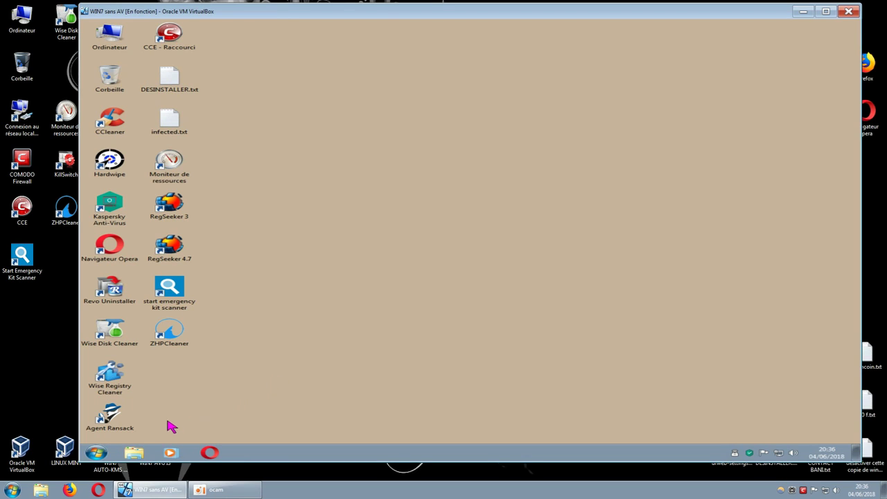
Restart Windows in the virtual machine
{"action": "left_click", "coordinate": [101, 454]}
{"action": "left_click", "coordinate": [314, 430]}
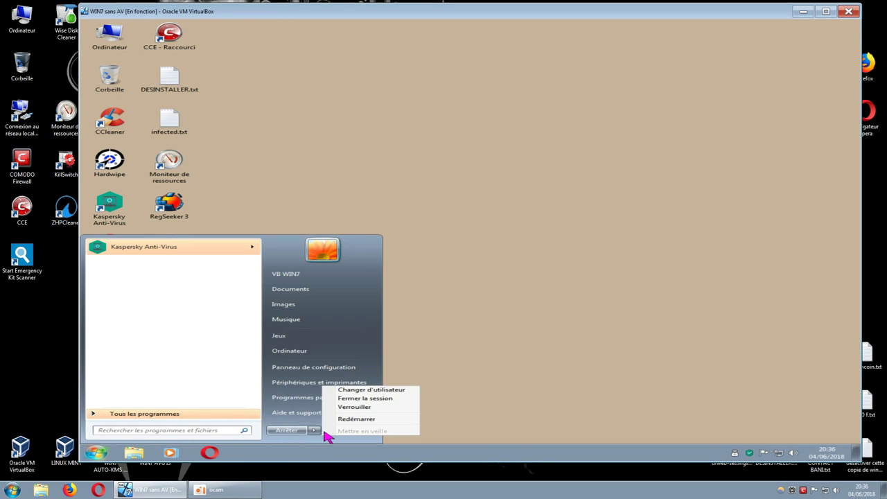
{"action": "left_click", "coordinate": [355, 419]}
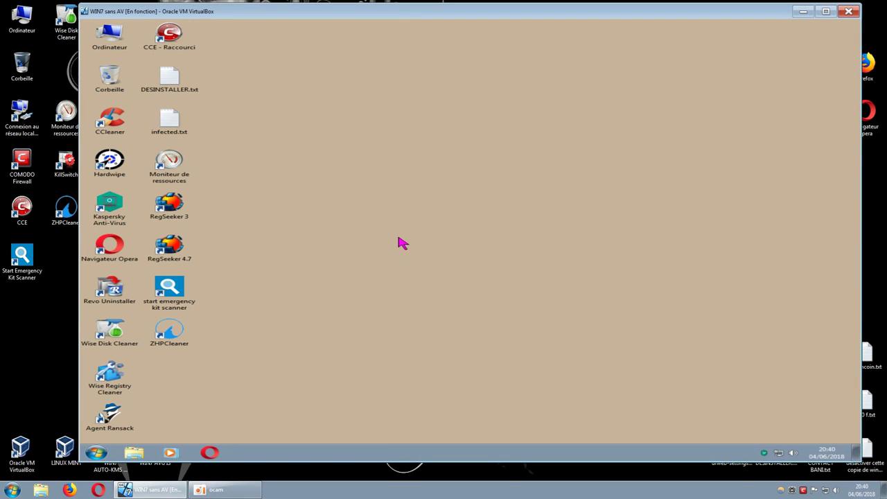
Search the registry for "kaspersky" in RegSeeker 3 with HKEY_USERS included, stop the search and close the program
{"action": "double_click", "coordinate": [166, 205]}
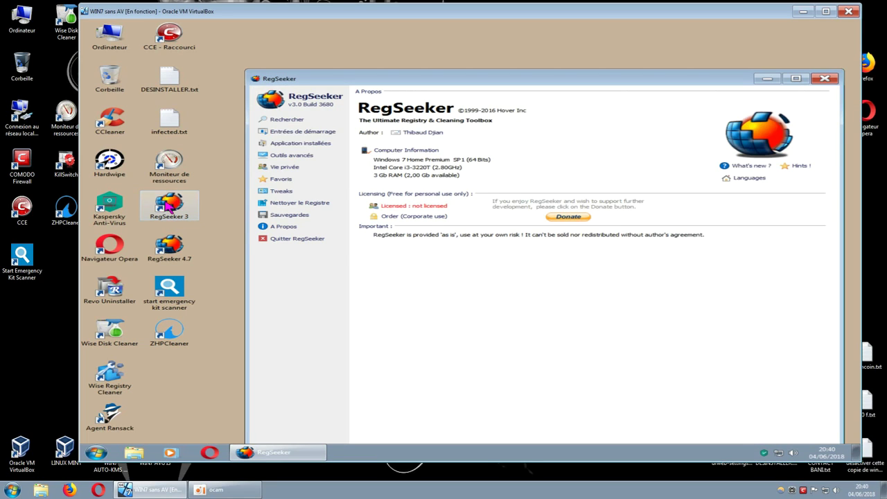
{"action": "left_click", "coordinate": [312, 122]}
{"action": "left_click", "coordinate": [366, 184]}
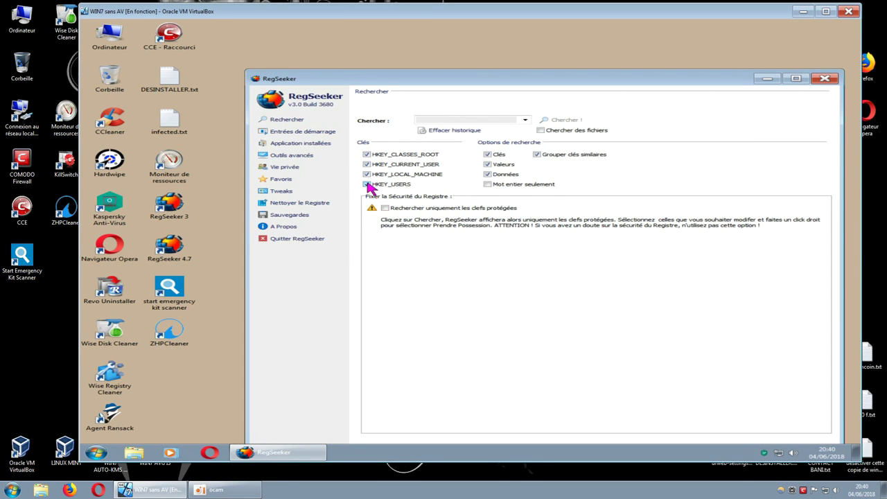
{"action": "left_click", "coordinate": [427, 122]}
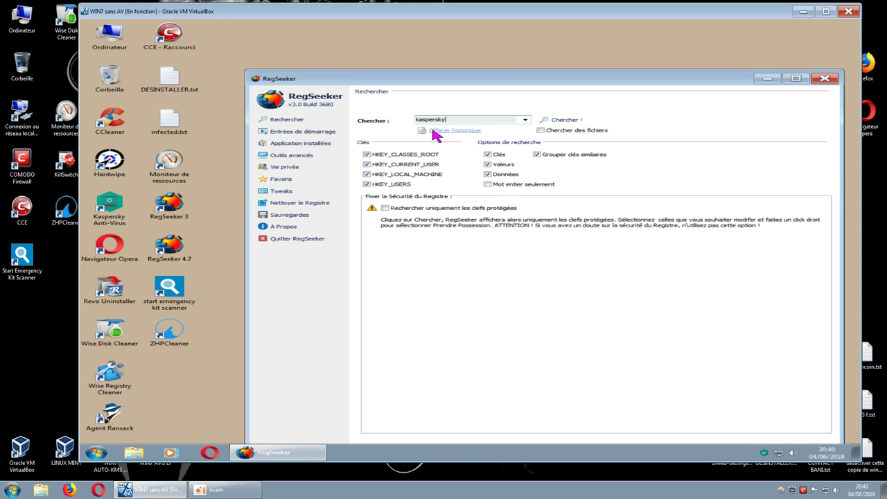
{"action": "left_click", "coordinate": [558, 121]}
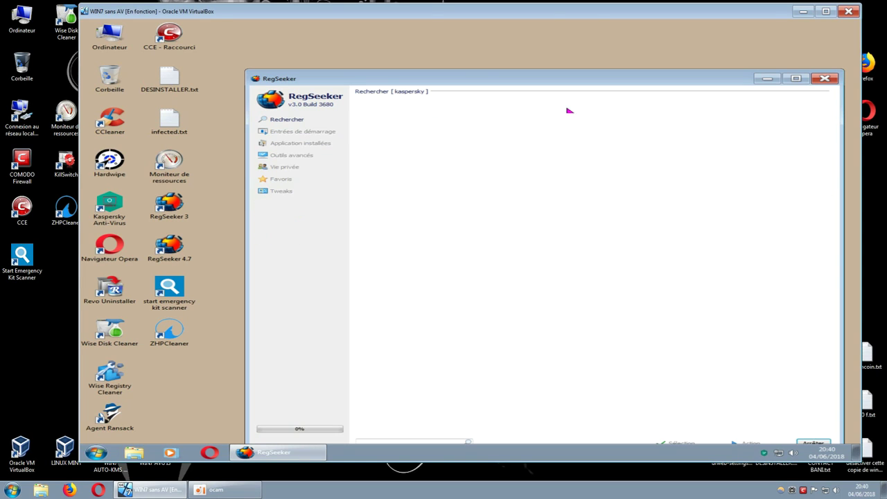
{"action": "left_click_drag", "start_coordinate": [572, 79], "coordinate": [505, 53]}
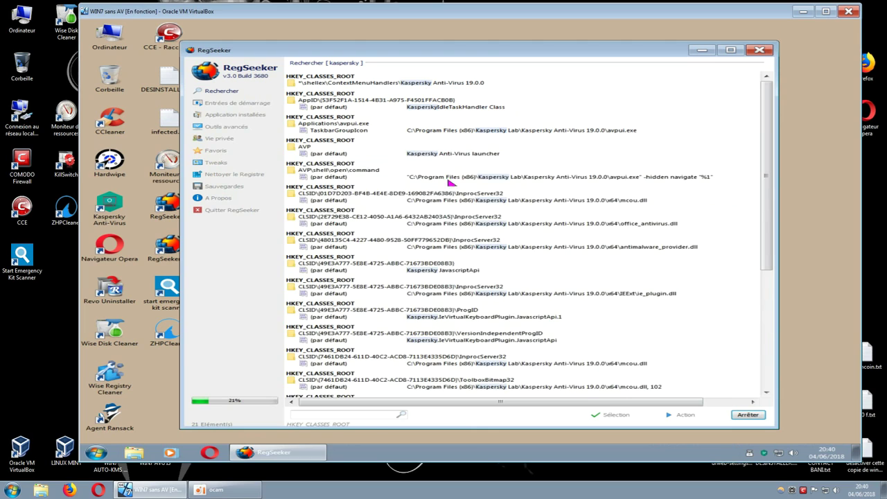
{"action": "left_click", "coordinate": [747, 415]}
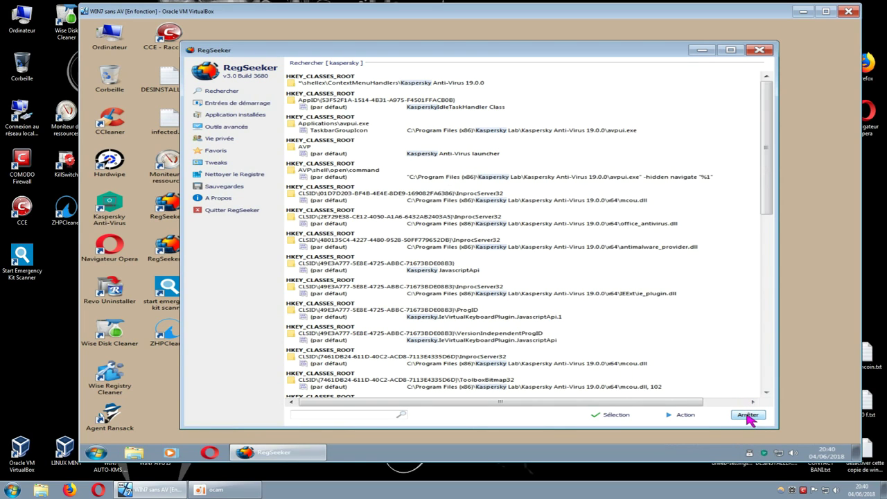
{"action": "left_click", "coordinate": [761, 52]}
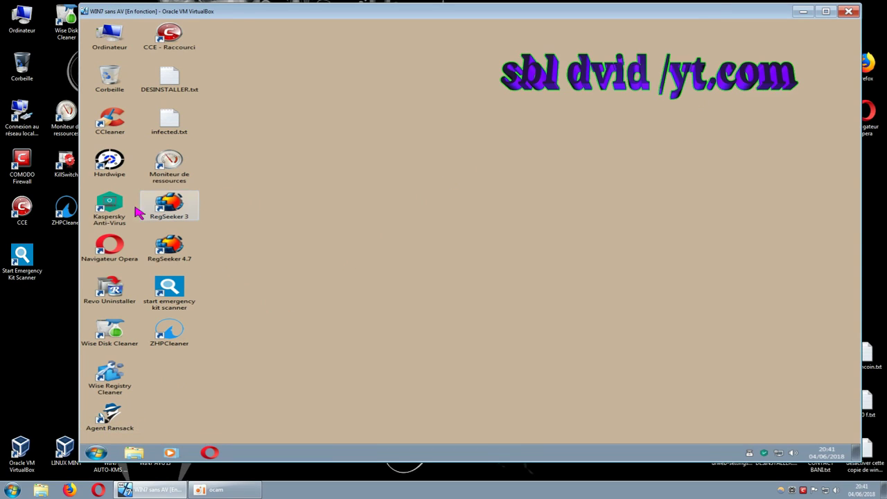
Open the file location of the Kaspersky Anti-Virus desktop shortcut and close the folder window
{"action": "double_click", "coordinate": [110, 204]}
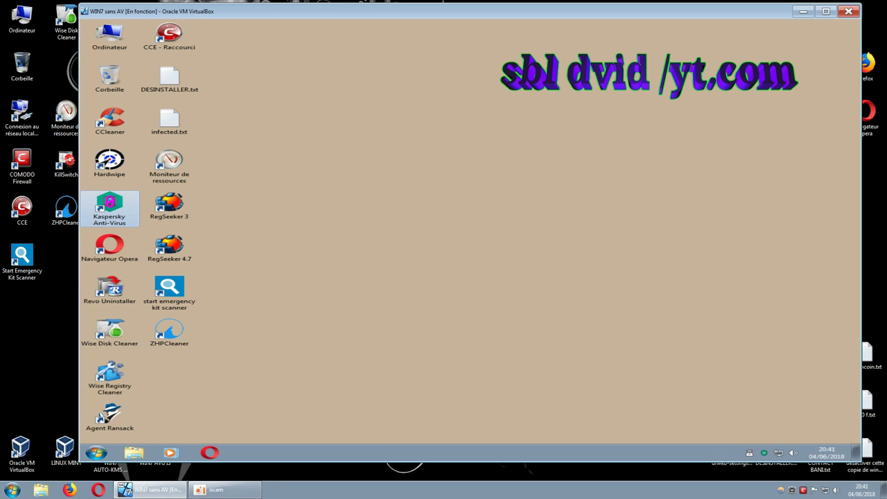
{"action": "right_click", "coordinate": [111, 203]}
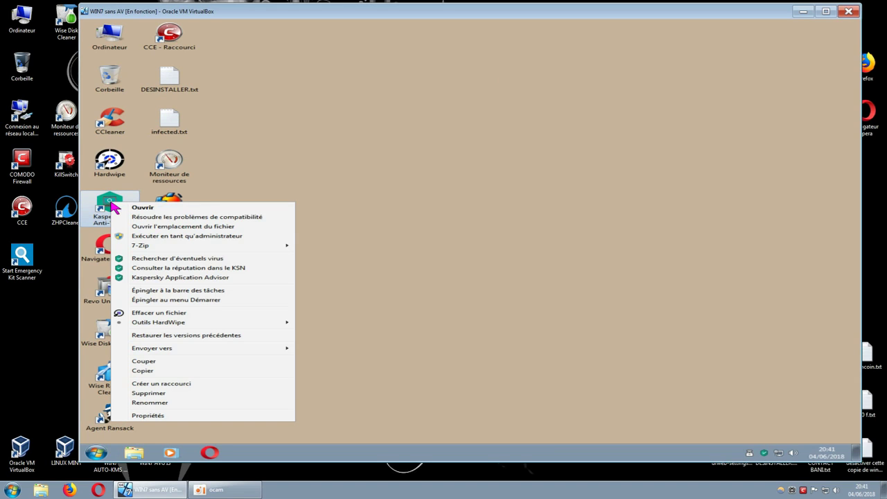
{"action": "left_click", "coordinate": [165, 233]}
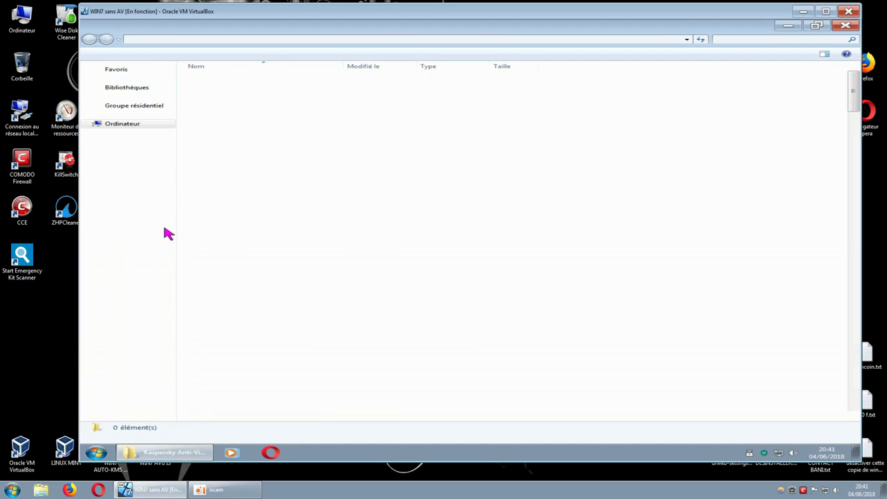
{"action": "left_click", "coordinate": [850, 28]}
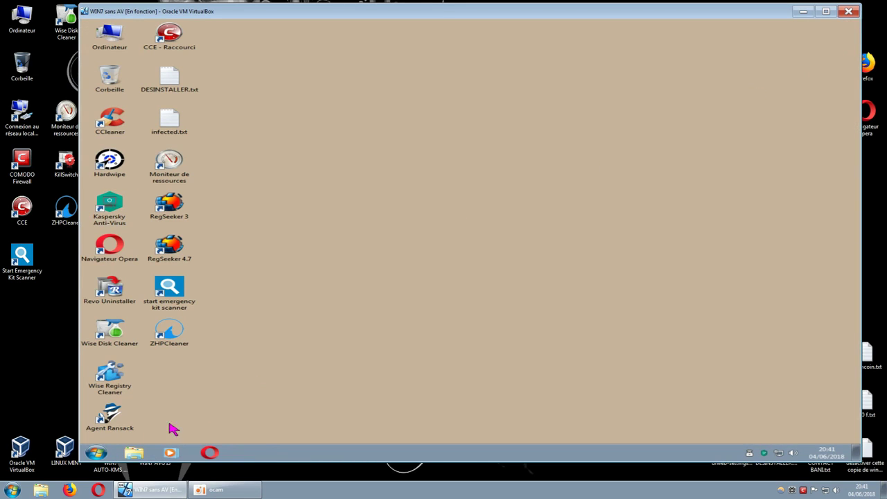
Start System Restore in the virtual machine and proceed to the list of restore points
{"action": "left_click", "coordinate": [101, 453]}
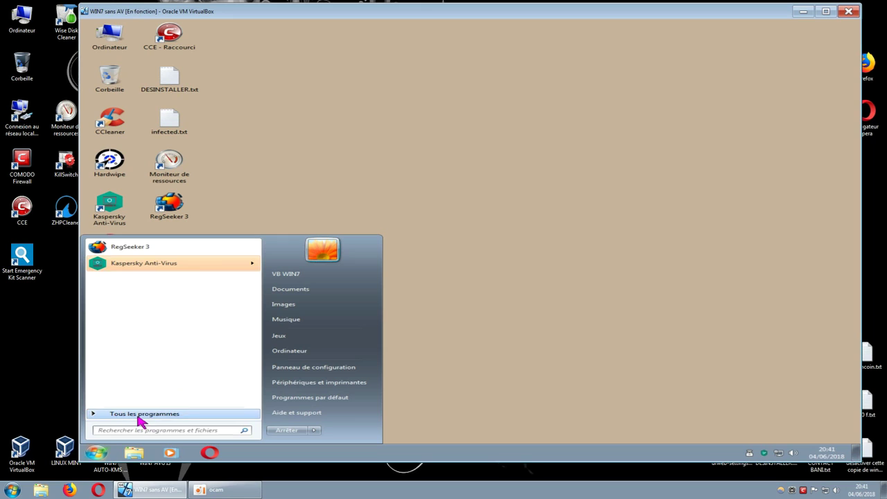
{"action": "mouse_move", "coordinate": [141, 414]}
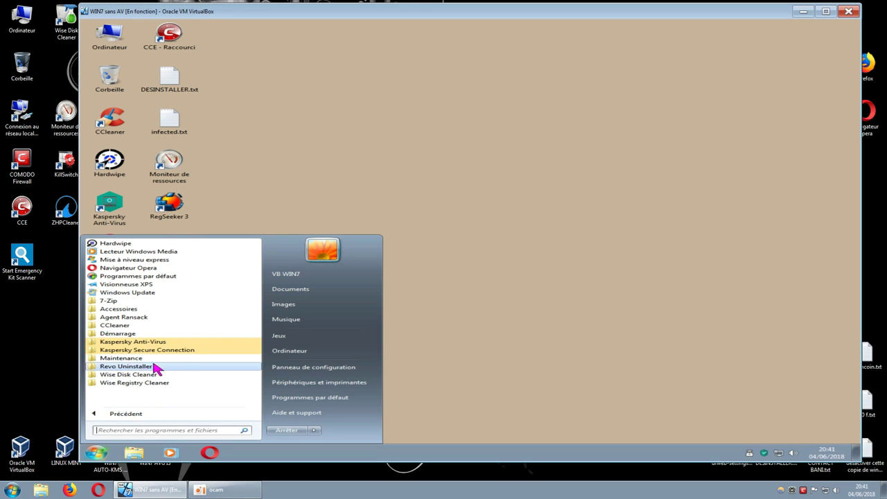
{"action": "left_click", "coordinate": [133, 310]}
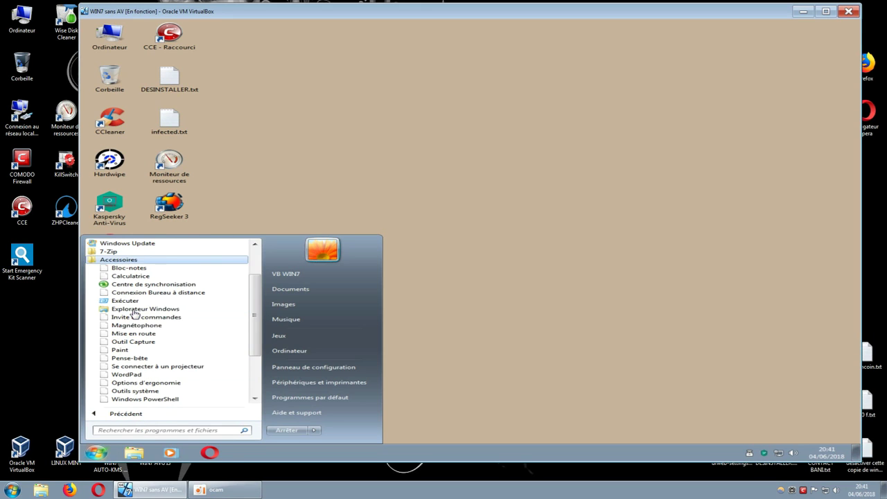
{"action": "left_click", "coordinate": [157, 391]}
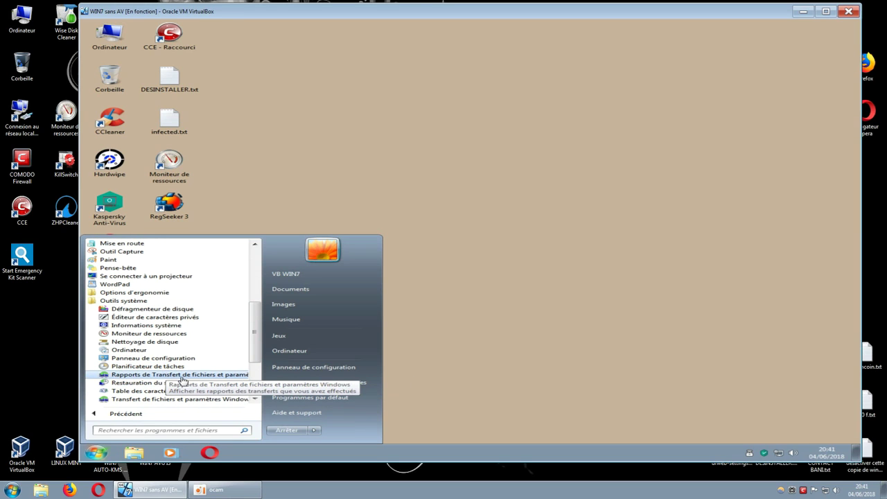
{"action": "left_click", "coordinate": [171, 382]}
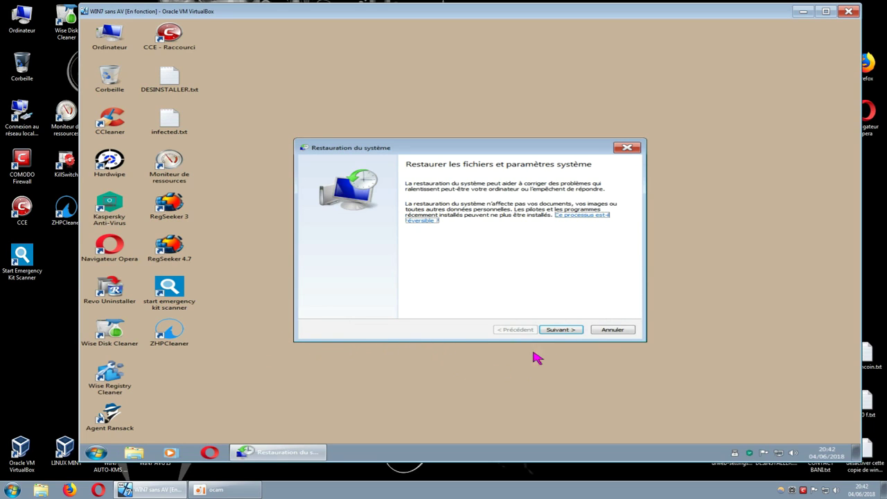
{"action": "left_click", "coordinate": [558, 331]}
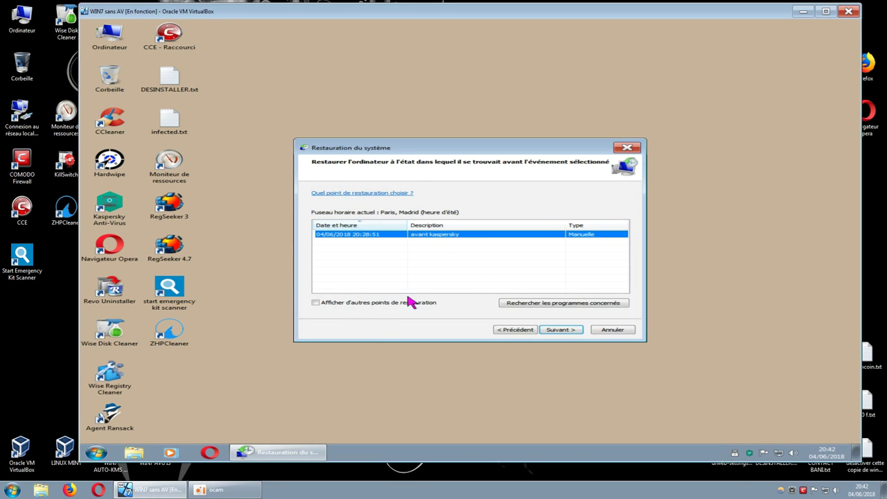
Show the other restore points, restore the system to the manual point "avant kaspersky" and close the completion notice
{"action": "left_click", "coordinate": [317, 303]}
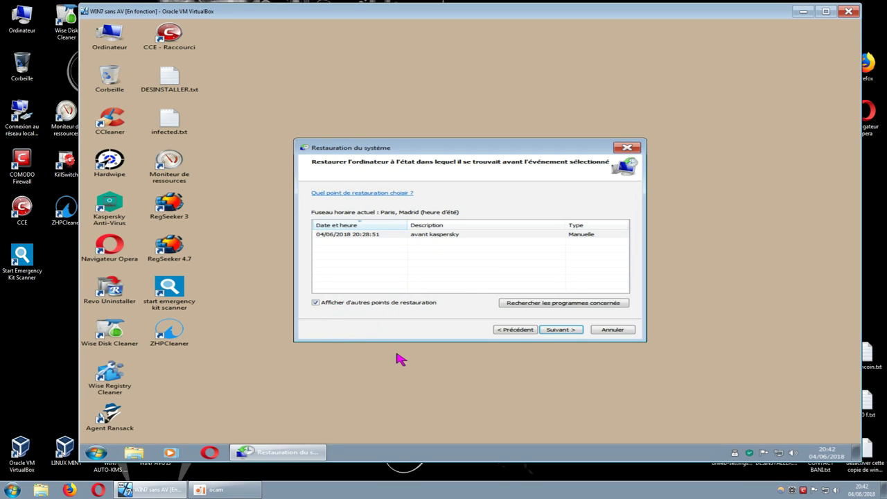
{"action": "left_click", "coordinate": [419, 235]}
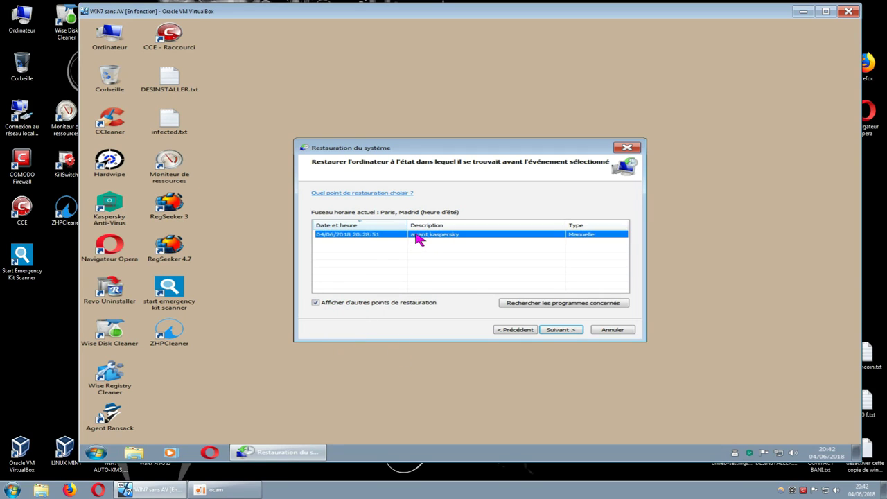
{"action": "left_click", "coordinate": [558, 329]}
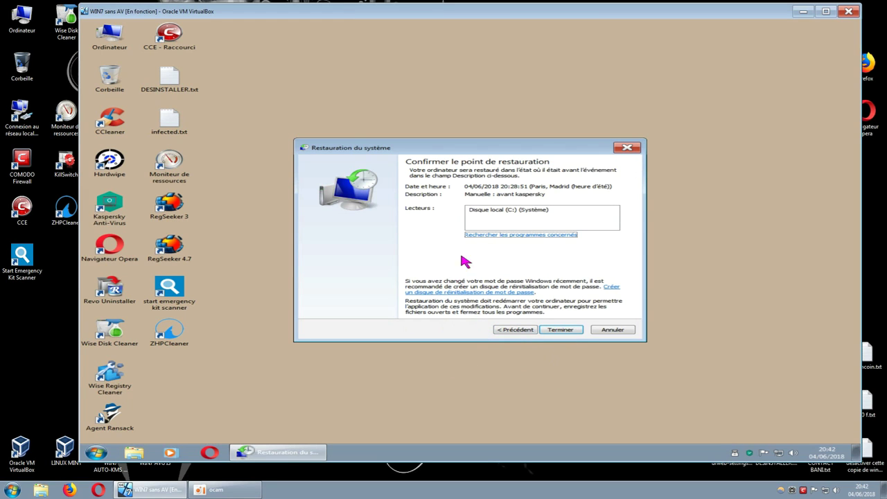
{"action": "left_click", "coordinate": [559, 330]}
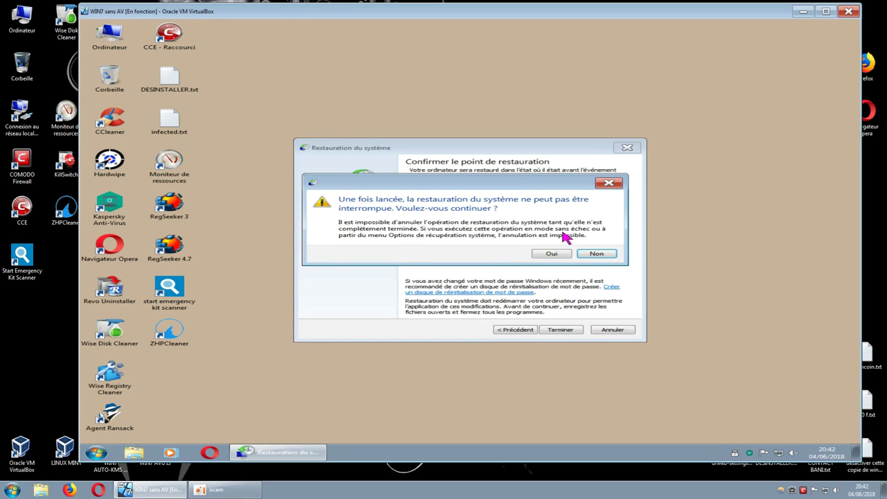
{"action": "left_click", "coordinate": [559, 255]}
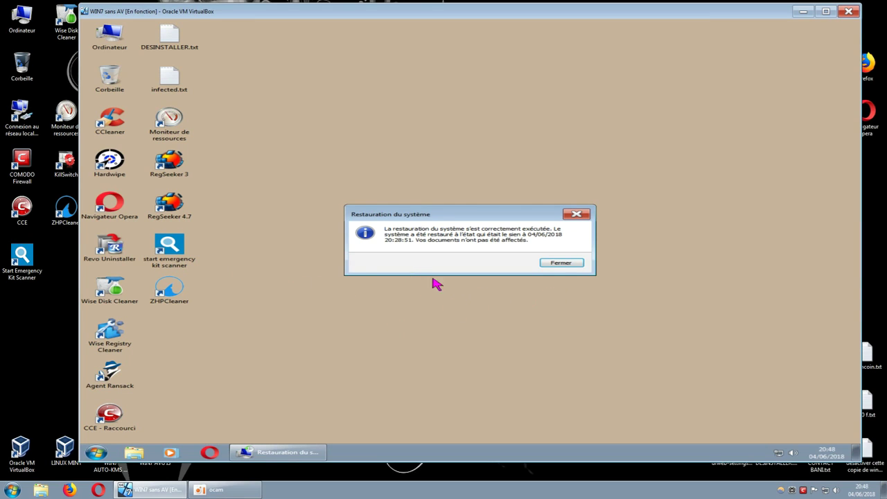
{"action": "left_click", "coordinate": [560, 263]}
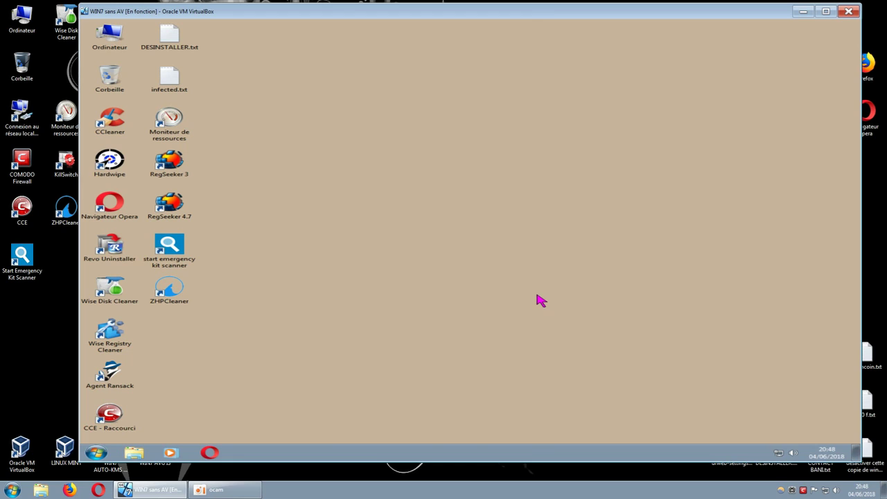
Check C:\Program Files (x86)\Kaspersky Lab for leftovers and open its Kaspersky Anti-Virus 19.0.0 folder
{"action": "double_click", "coordinate": [118, 52]}
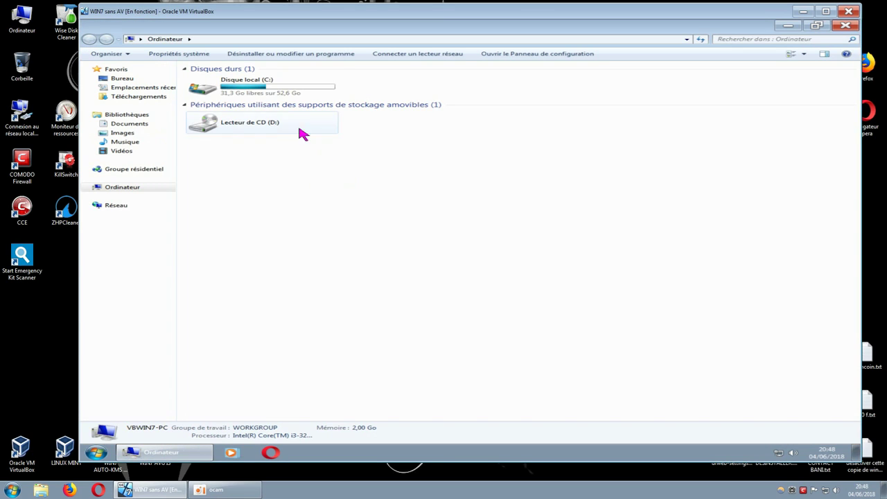
{"action": "left_click", "coordinate": [263, 89]}
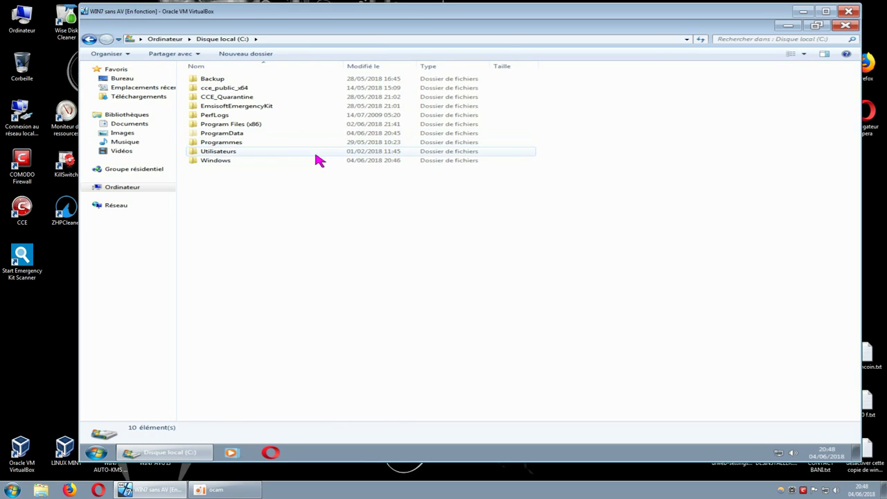
{"action": "double_click", "coordinate": [258, 127]}
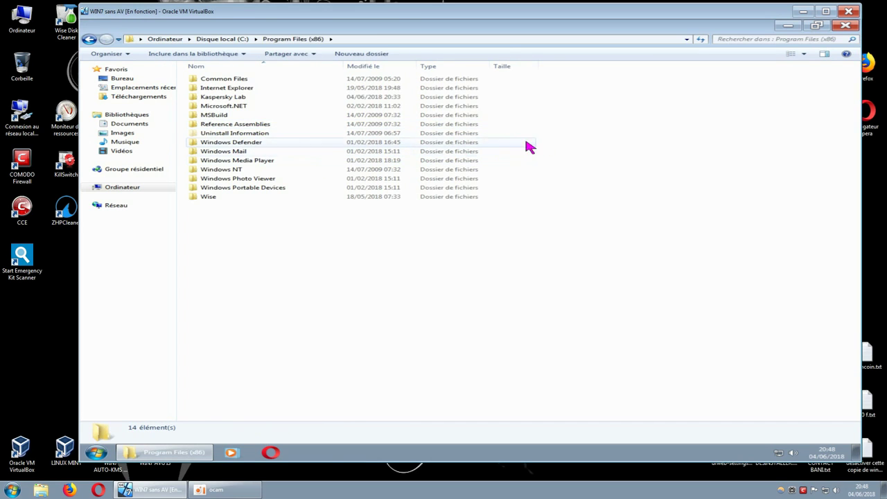
{"action": "left_click", "coordinate": [246, 100]}
{"action": "double_click", "coordinate": [245, 97]}
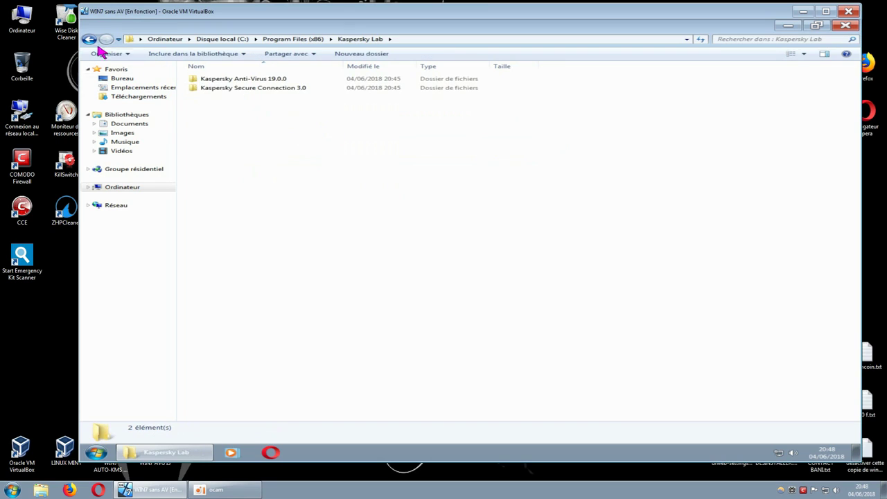
{"action": "left_click", "coordinate": [235, 81]}
{"action": "double_click", "coordinate": [235, 81]}
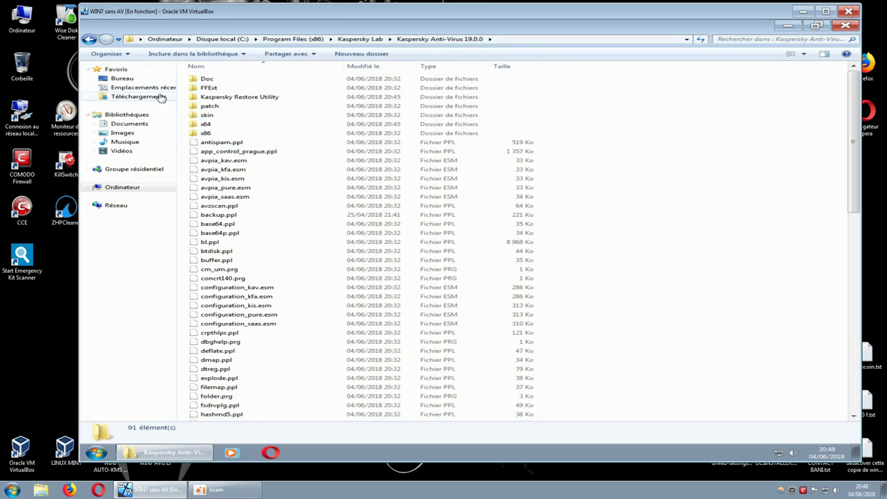
Inspect the Kaspersky Secure Connection 3.0 folder inside Kaspersky Lab and go back to the root of drive C:
{"action": "left_click", "coordinate": [90, 39]}
{"action": "left_click", "coordinate": [212, 88]}
{"action": "double_click", "coordinate": [212, 88]}
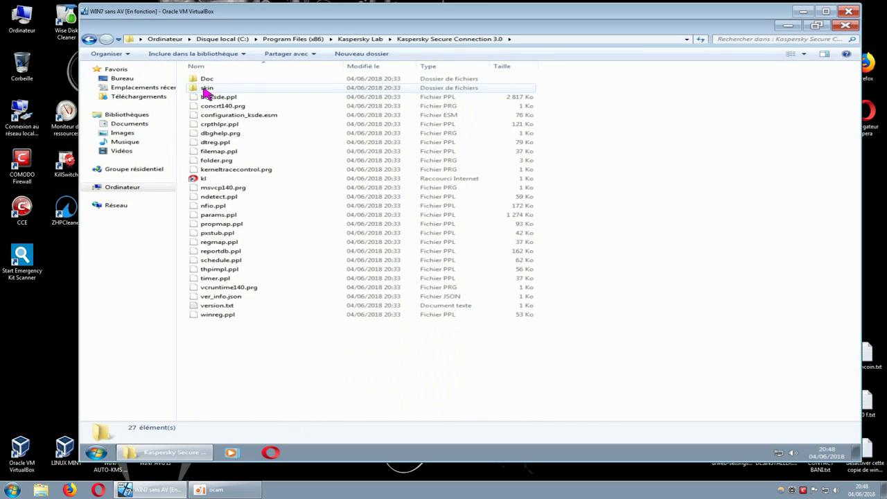
{"action": "left_click", "coordinate": [89, 39]}
{"action": "left_click", "coordinate": [89, 39]}
{"action": "left_click", "coordinate": [89, 40]}
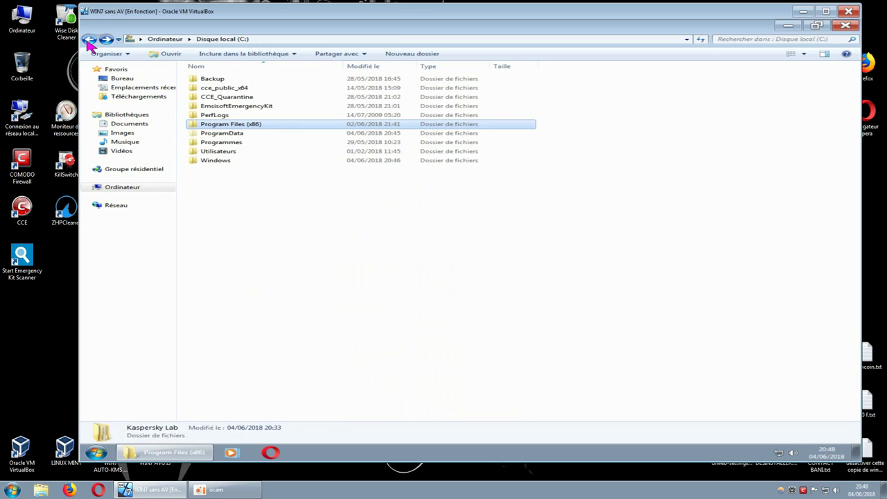
Reopen Program Files (x86)\Kaspersky Lab, recheck its Kaspersky Secure Connection 3.0 folder and return to drive C:
{"action": "double_click", "coordinate": [233, 126]}
{"action": "double_click", "coordinate": [234, 101]}
{"action": "left_click", "coordinate": [265, 88]}
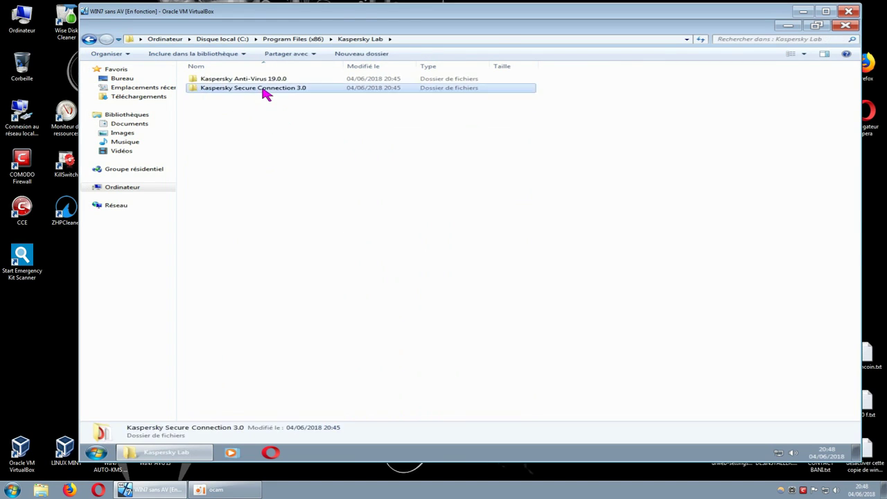
{"action": "double_click", "coordinate": [267, 88]}
{"action": "left_click", "coordinate": [89, 39]}
{"action": "left_click", "coordinate": [88, 39]}
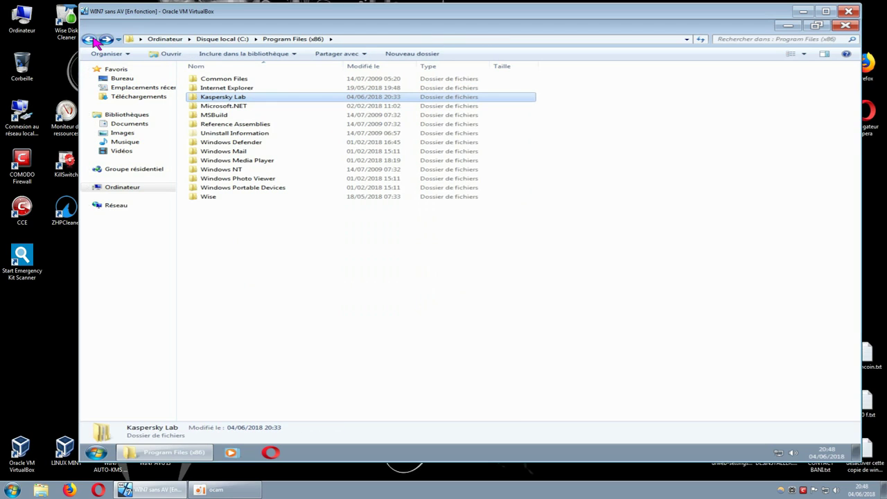
{"action": "left_click", "coordinate": [88, 40]}
Check C:\ProgramData\Kaspersky Lab for remaining folders and close the Explorer window
{"action": "left_click", "coordinate": [214, 133]}
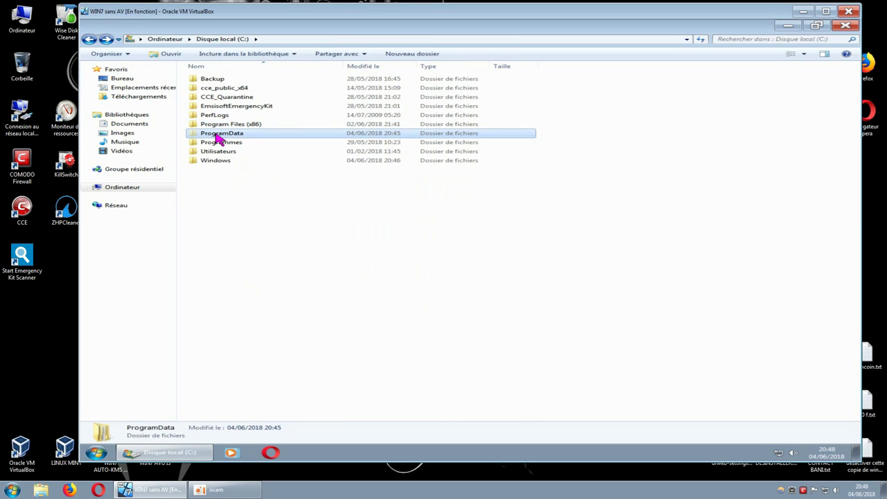
{"action": "double_click", "coordinate": [215, 133]}
{"action": "double_click", "coordinate": [235, 88]}
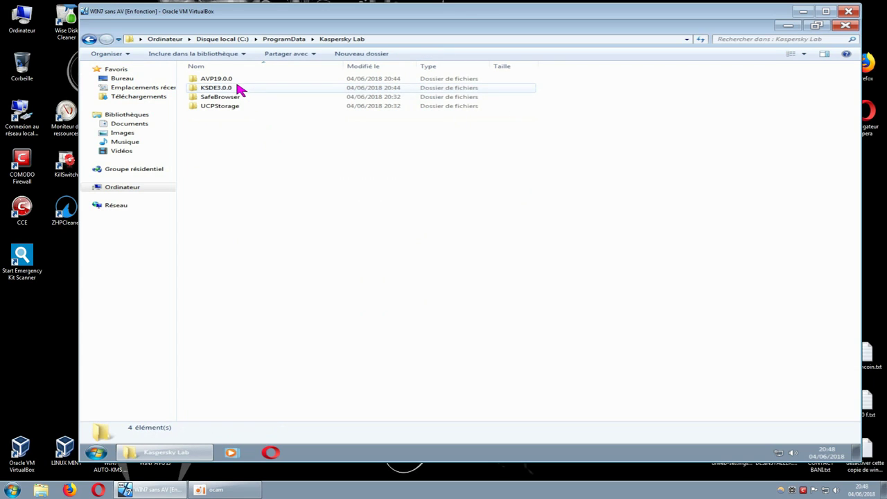
{"action": "left_click", "coordinate": [89, 40]}
{"action": "left_click", "coordinate": [89, 39]}
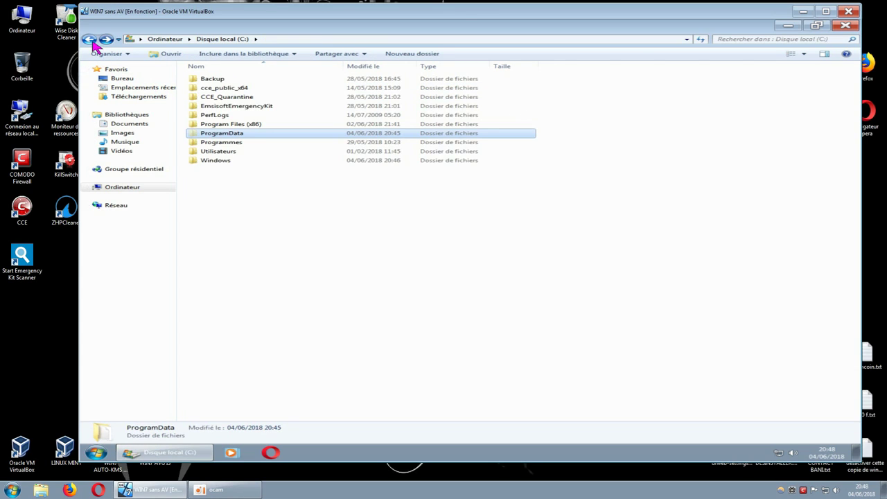
{"action": "left_click", "coordinate": [88, 40]}
{"action": "left_click", "coordinate": [845, 25]}
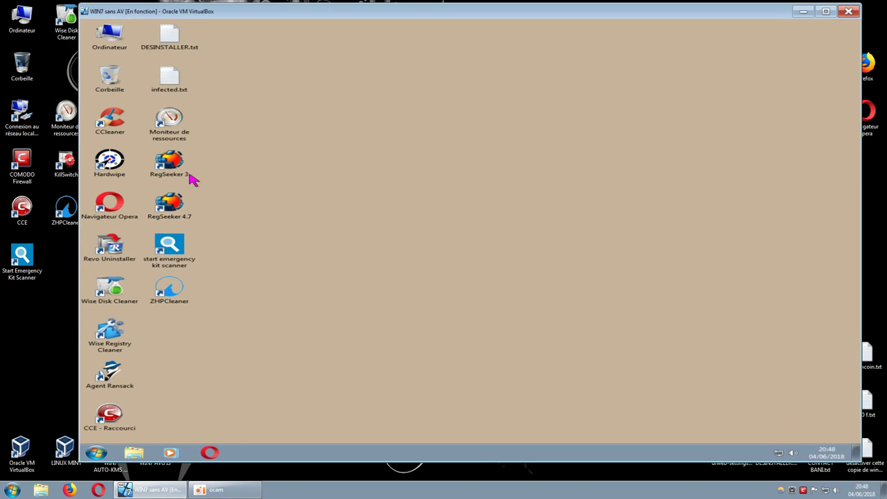
Look through the full list of Start menu programs for Kaspersky entries and close it
{"action": "left_click", "coordinate": [98, 452]}
{"action": "left_click", "coordinate": [126, 416]}
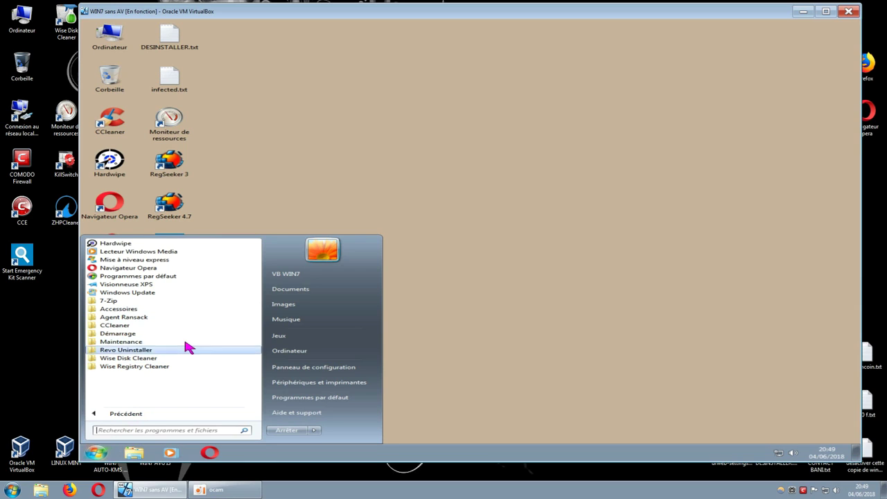
{"action": "left_click", "coordinate": [289, 189]}
Check the installed programs in Programmes et fonctionnalités for Kaspersky, view the drives in Ordinateur, and close both windows
{"action": "left_click", "coordinate": [97, 452]}
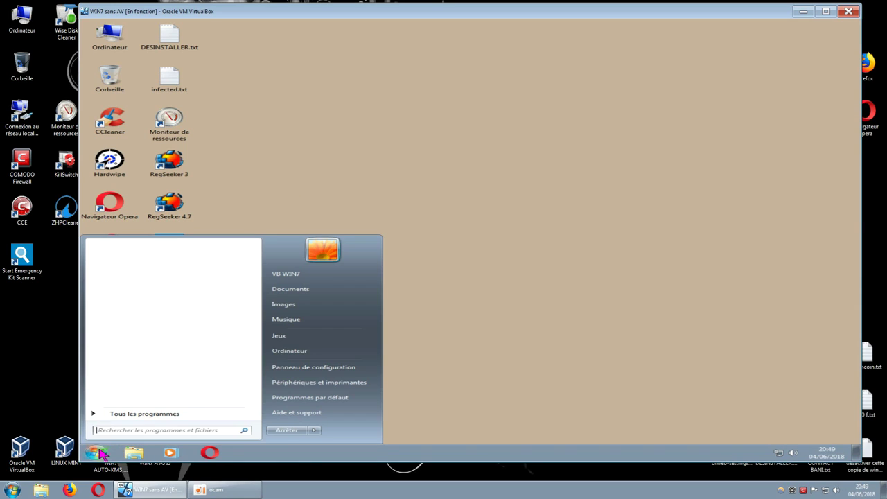
{"action": "left_click", "coordinate": [293, 368]}
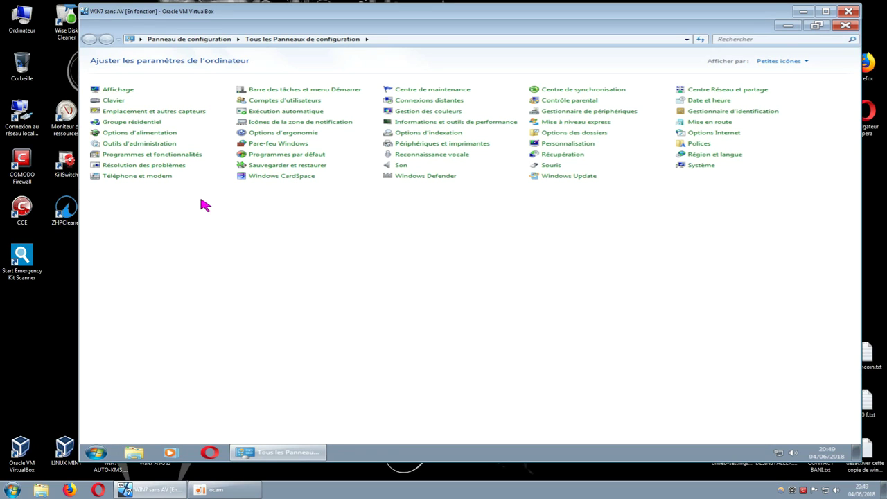
{"action": "left_click", "coordinate": [186, 157]}
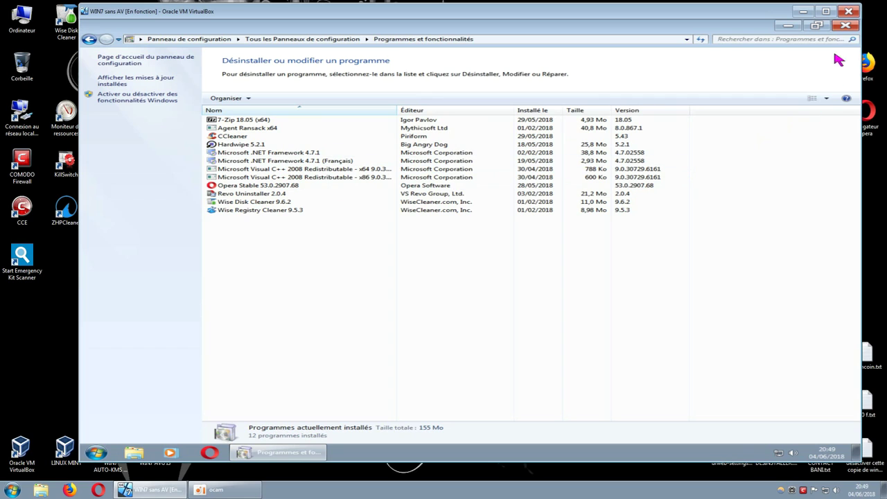
{"action": "left_click", "coordinate": [845, 25]}
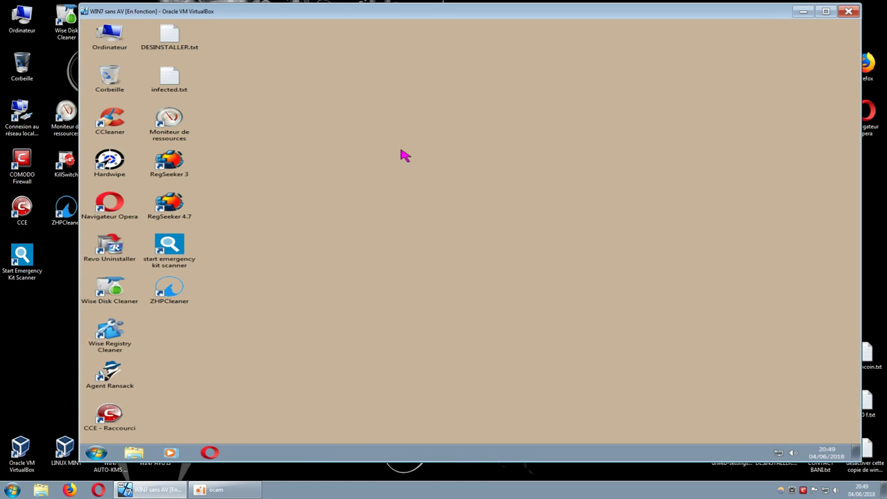
{"action": "double_click", "coordinate": [111, 35]}
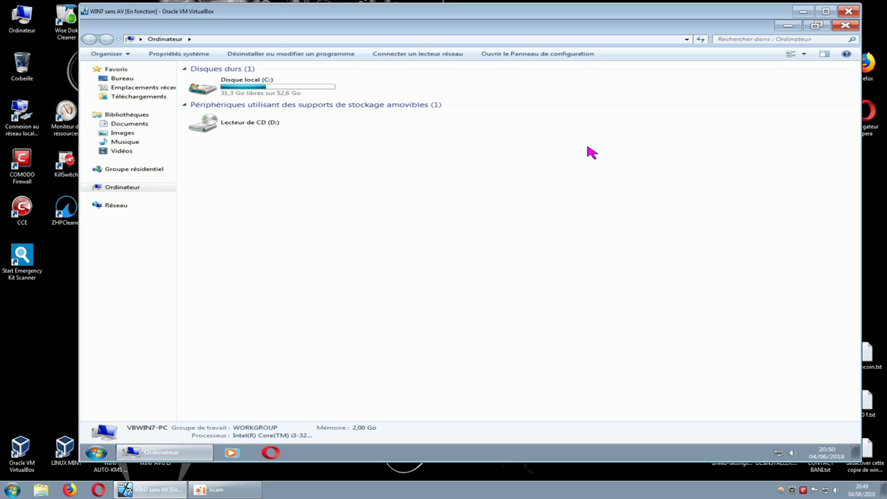
{"action": "left_click", "coordinate": [843, 26]}
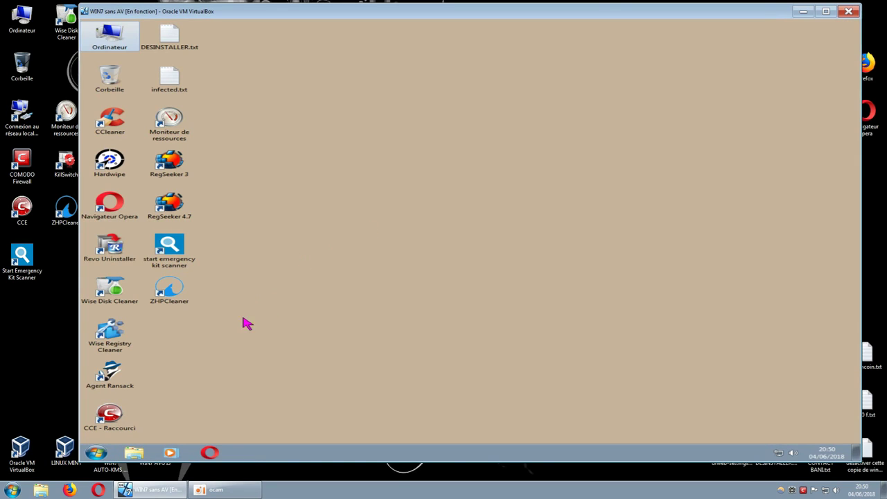
Start System Restore in the virtual machine, choosing another restore point, and proceed to the list of points
{"action": "left_click", "coordinate": [97, 454]}
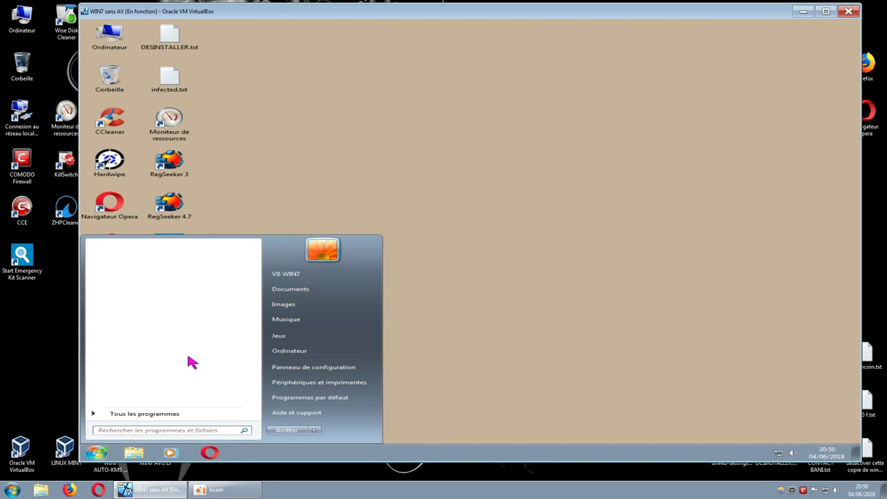
{"action": "left_click", "coordinate": [152, 414]}
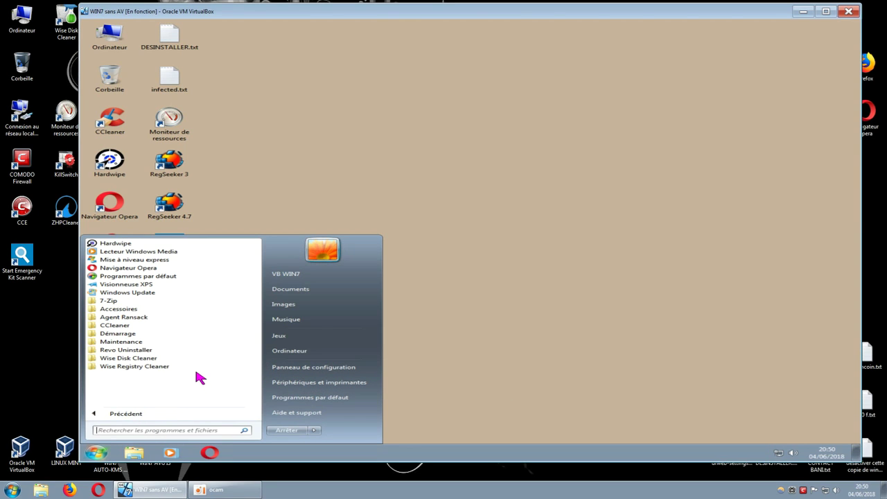
{"action": "left_click", "coordinate": [119, 309]}
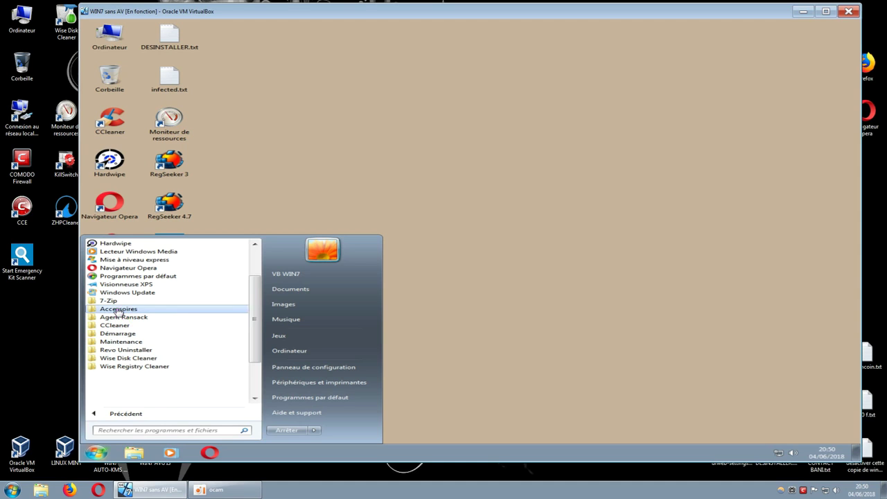
{"action": "left_click", "coordinate": [148, 390]}
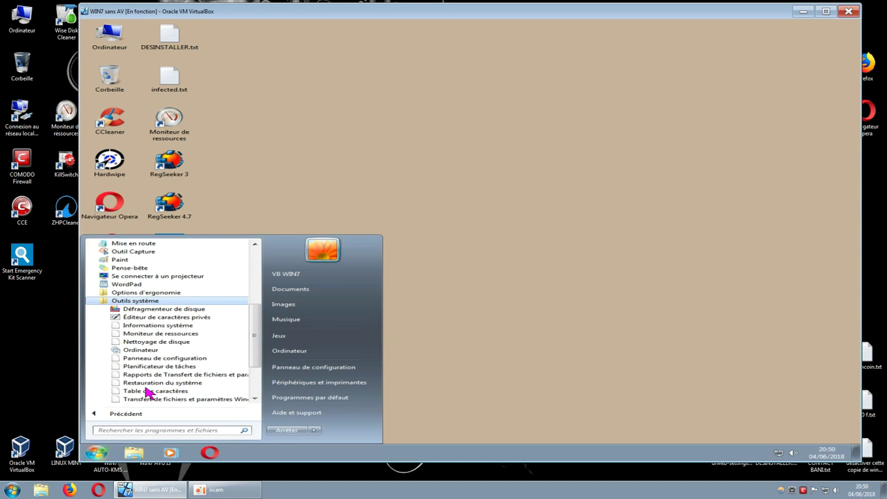
{"action": "left_click", "coordinate": [183, 389]}
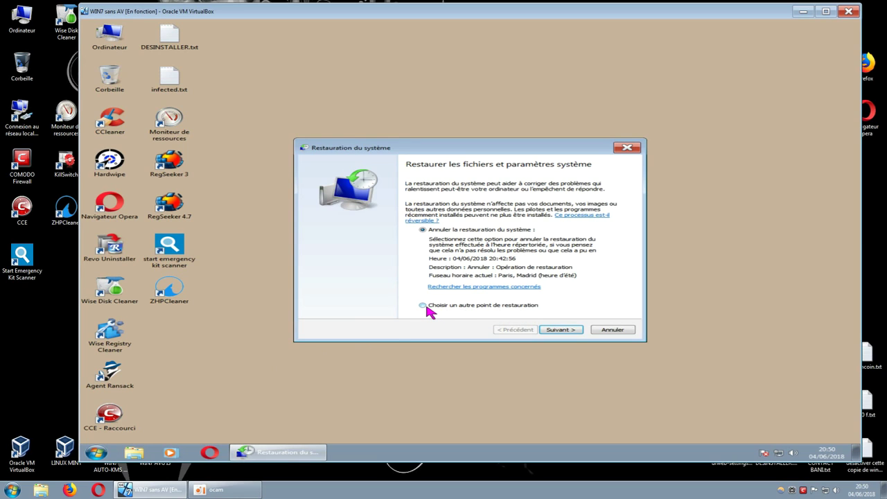
{"action": "left_click", "coordinate": [546, 328]}
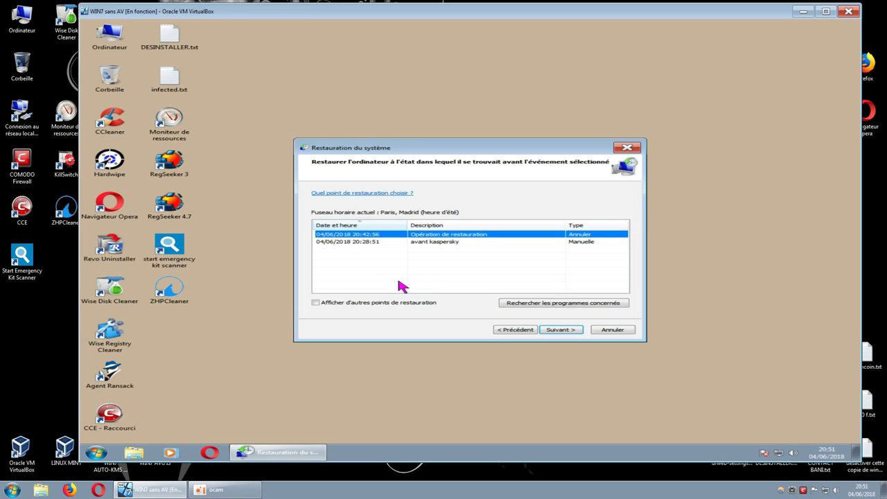
Show other restore points, restore the system to the "Opération de restauration" point of type Annuler, and close the completion notice
{"action": "left_click", "coordinate": [316, 303]}
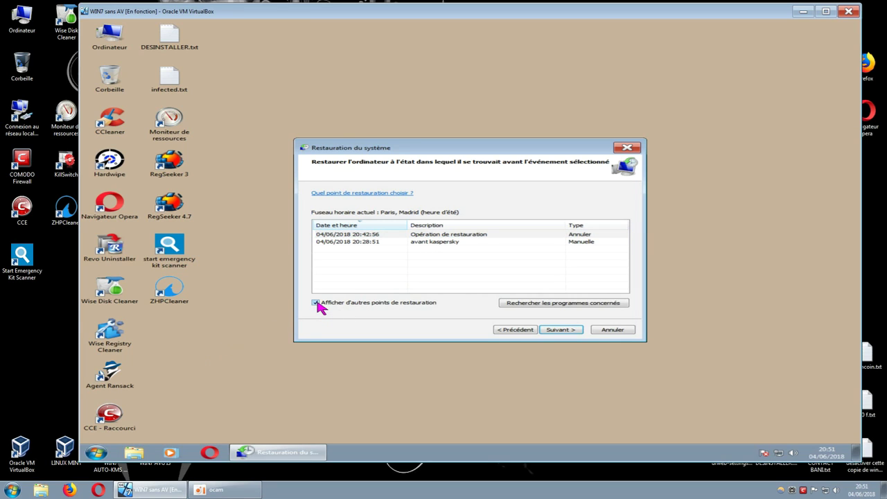
{"action": "left_click", "coordinate": [428, 235]}
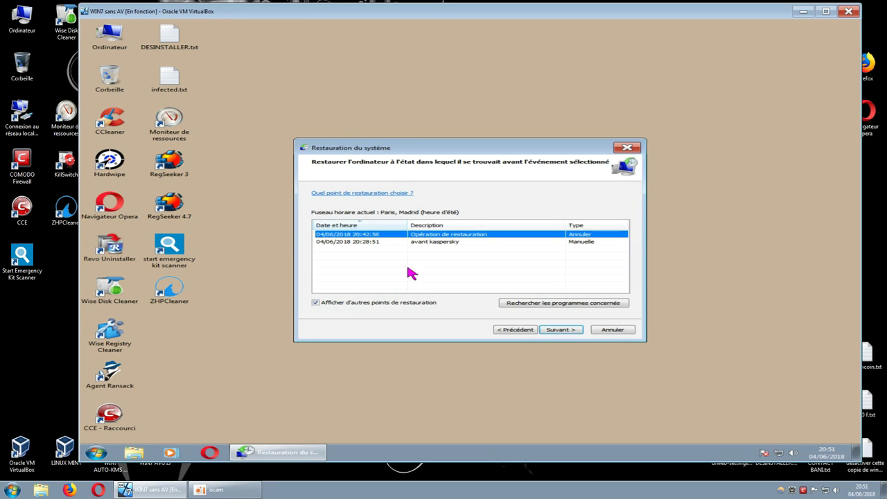
{"action": "left_click", "coordinate": [561, 330]}
{"action": "left_click", "coordinate": [559, 330]}
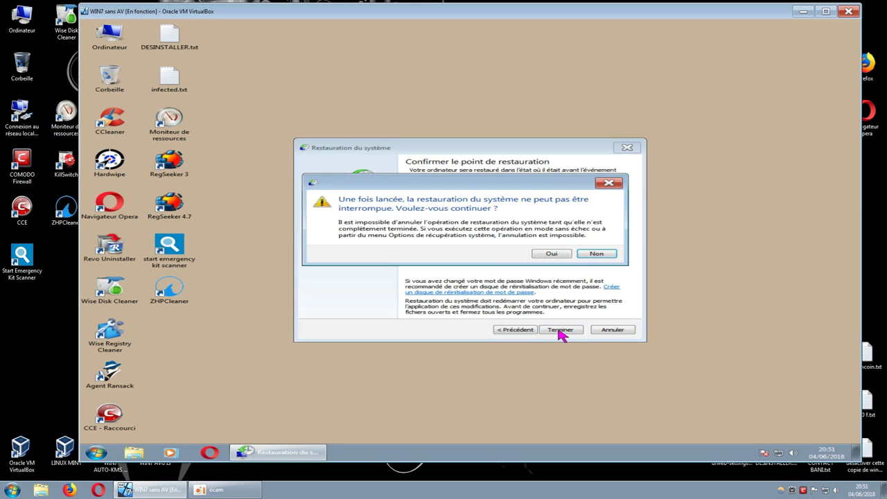
{"action": "left_click", "coordinate": [546, 255]}
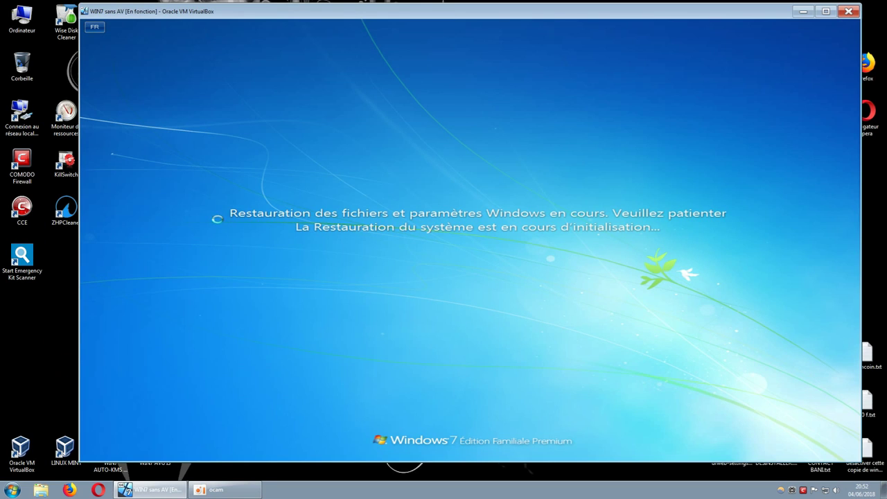
{"action": "mouse_move", "coordinate": [219, 491]}
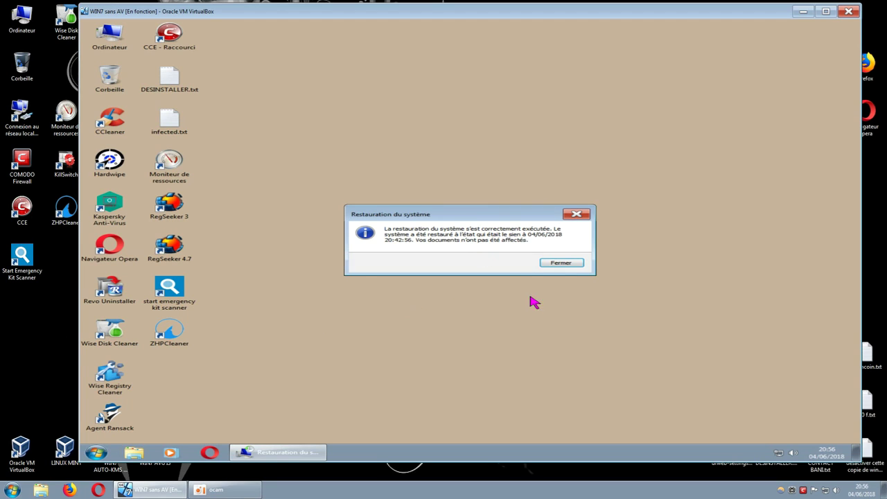
{"action": "left_click", "coordinate": [560, 264]}
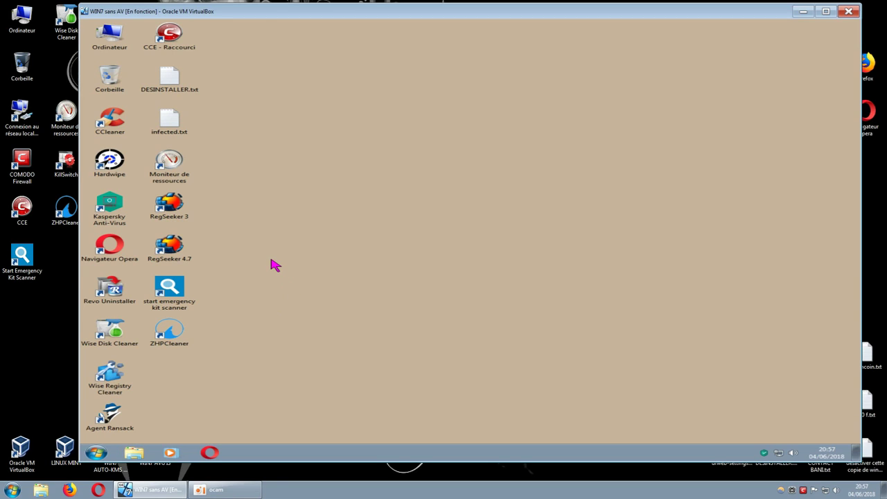
View the Kaspersky Anti-Virus main window and close it, then quit Kaspersky Anti-Virus and the other background application still running
{"action": "double_click", "coordinate": [118, 209]}
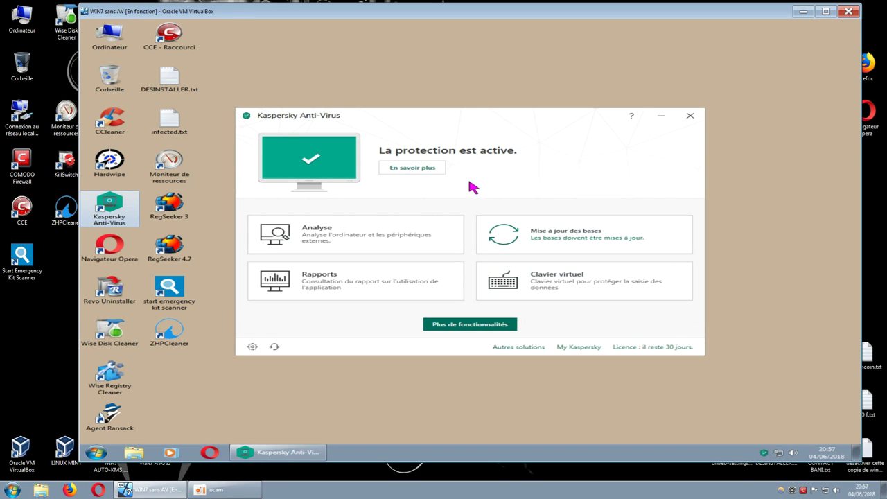
{"action": "left_click", "coordinate": [691, 118]}
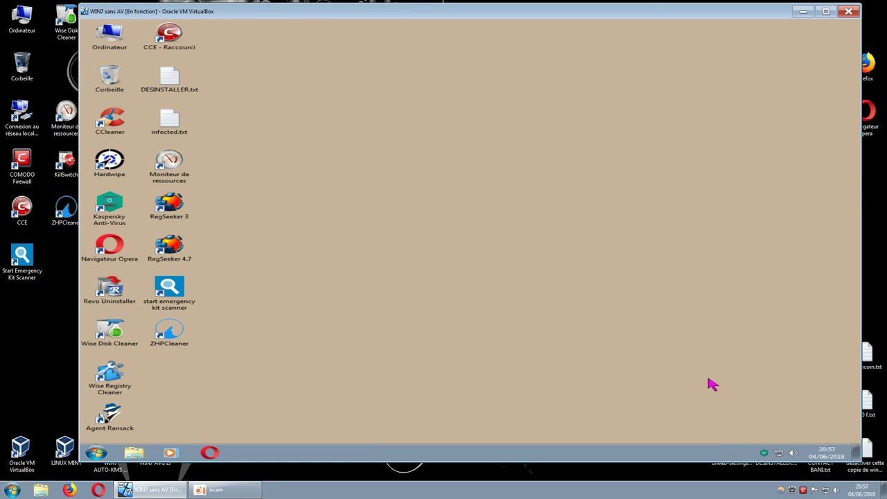
{"action": "right_click", "coordinate": [767, 455]}
{"action": "left_click", "coordinate": [755, 446]}
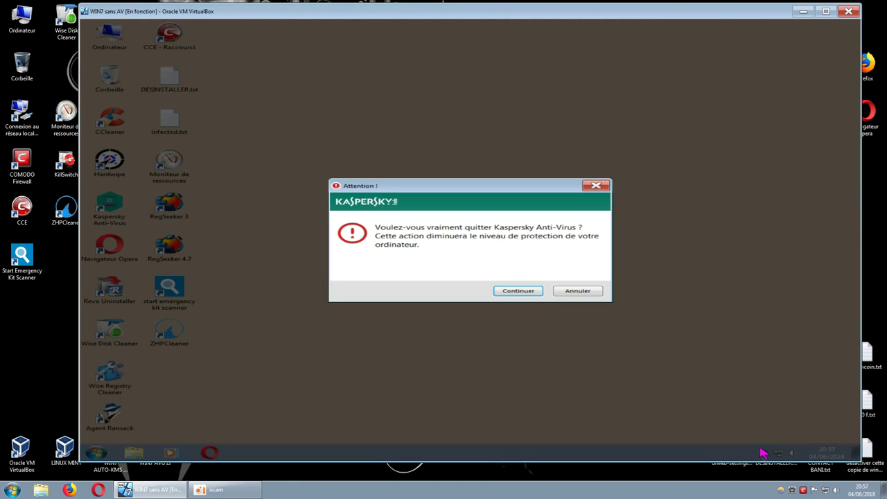
{"action": "left_click", "coordinate": [526, 296]}
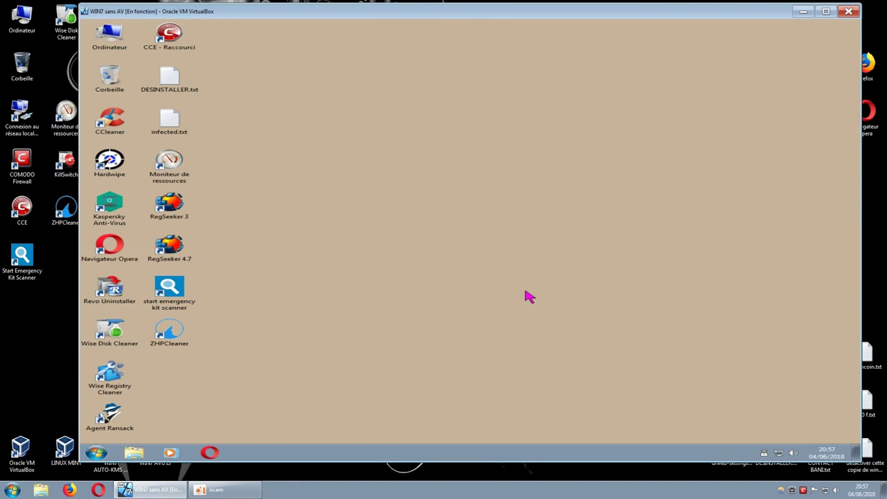
{"action": "right_click", "coordinate": [768, 454]}
{"action": "left_click", "coordinate": [736, 445]}
Launch the uninstaller for Kaspersky Anti-Virus from Programmes et fonctionnalités in the Control Panel
{"action": "left_click", "coordinate": [96, 453]}
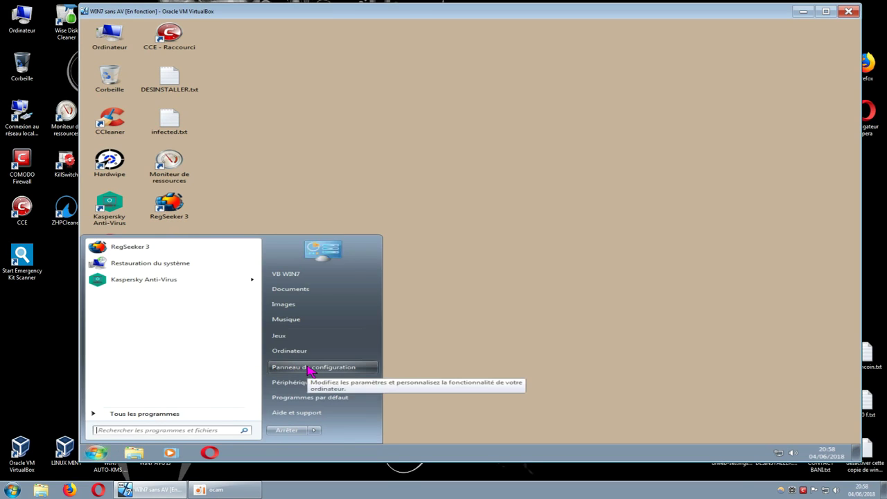
{"action": "left_click", "coordinate": [309, 368]}
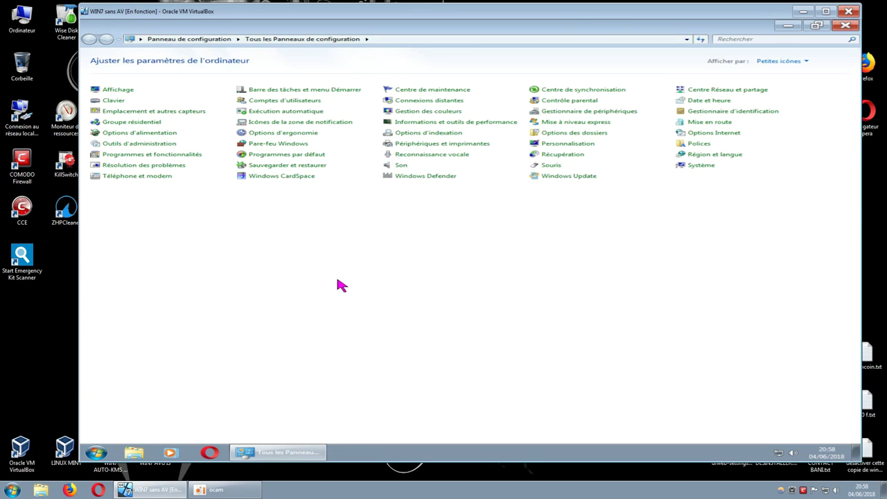
{"action": "left_click", "coordinate": [168, 155]}
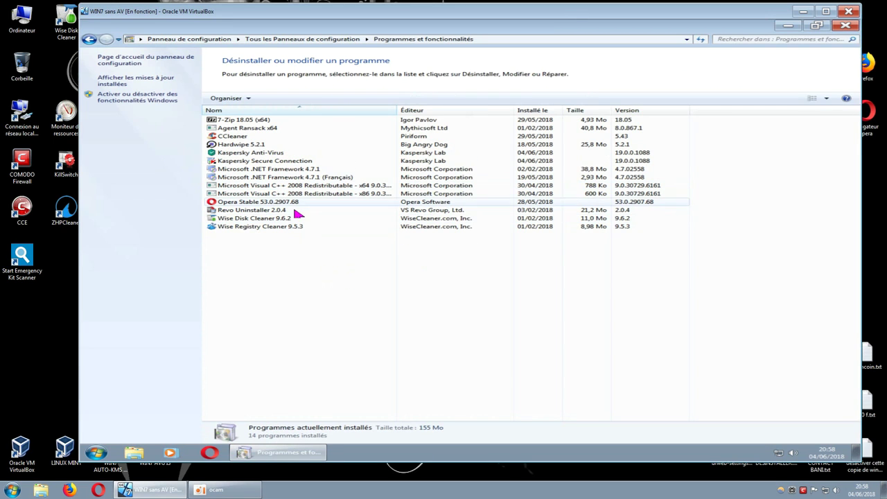
{"action": "left_click", "coordinate": [265, 154]}
{"action": "left_click", "coordinate": [300, 98]}
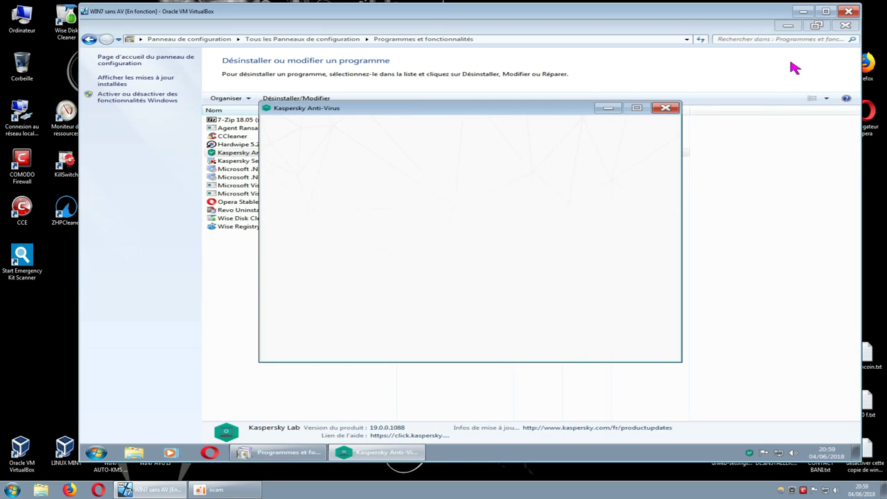
Minimise the Programmes et fonctionnalités window, decline the licence and Kaspersky Free offers, and confirm the removal of Kaspersky Anti-Virus
{"action": "left_click", "coordinate": [788, 26]}
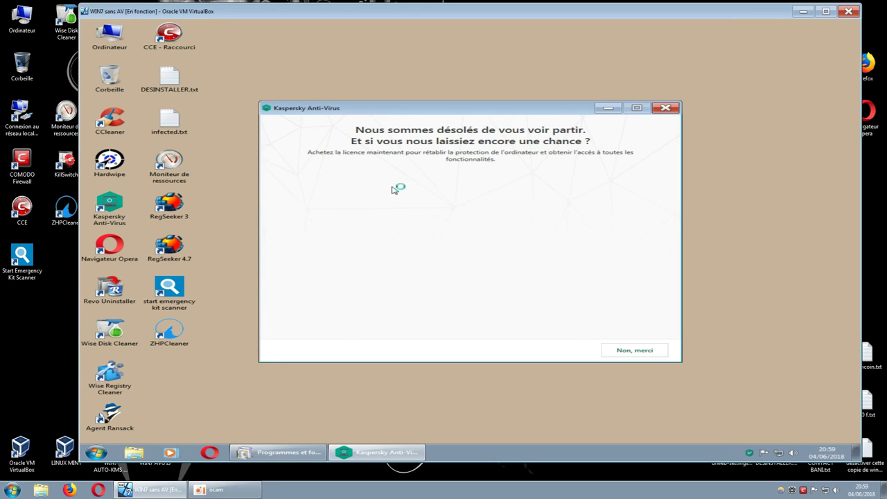
{"action": "left_click", "coordinate": [625, 351]}
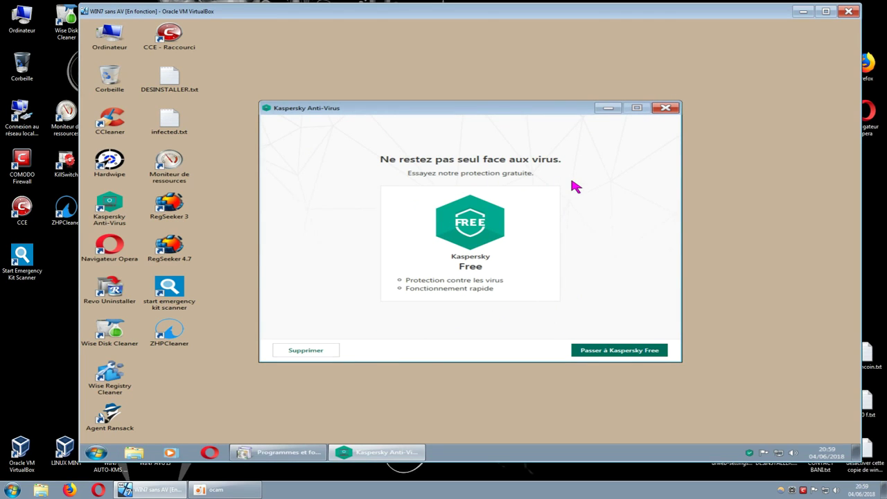
{"action": "left_click", "coordinate": [322, 351]}
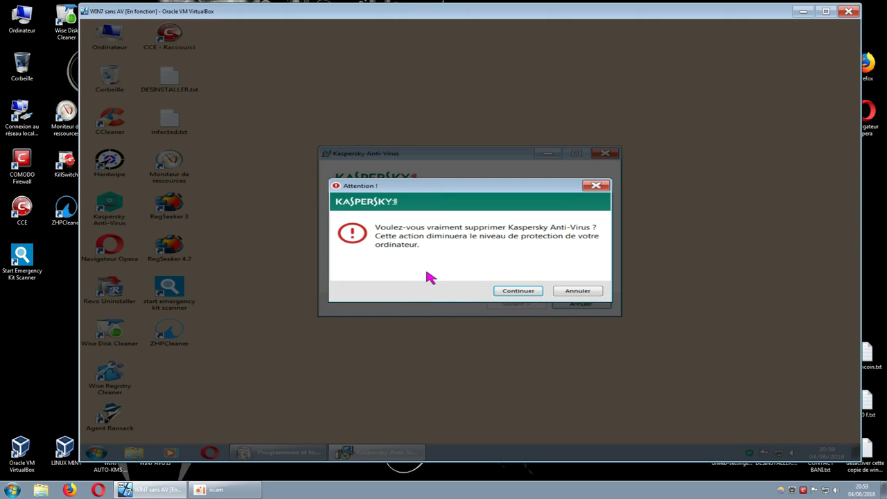
{"action": "left_click", "coordinate": [520, 291]}
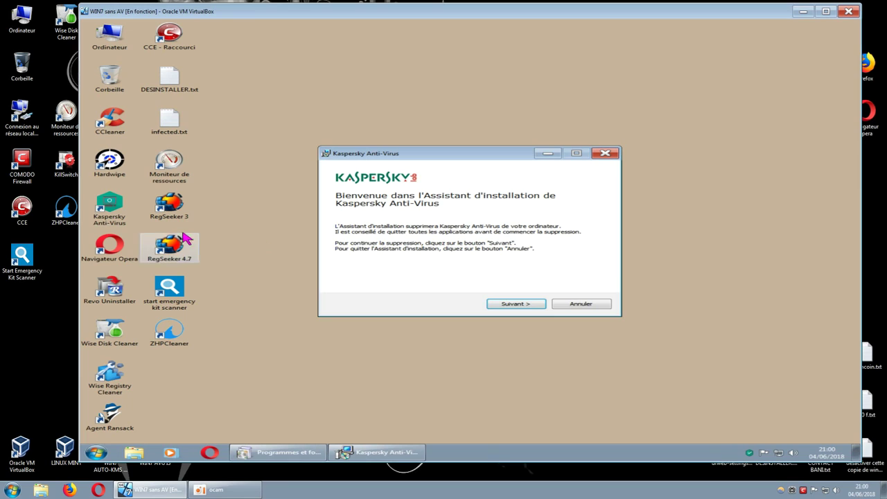
Proceed through the removal wizard without keeping Informations sur la licence and start uninstalling Kaspersky Anti-Virus
{"action": "left_click", "coordinate": [498, 304]}
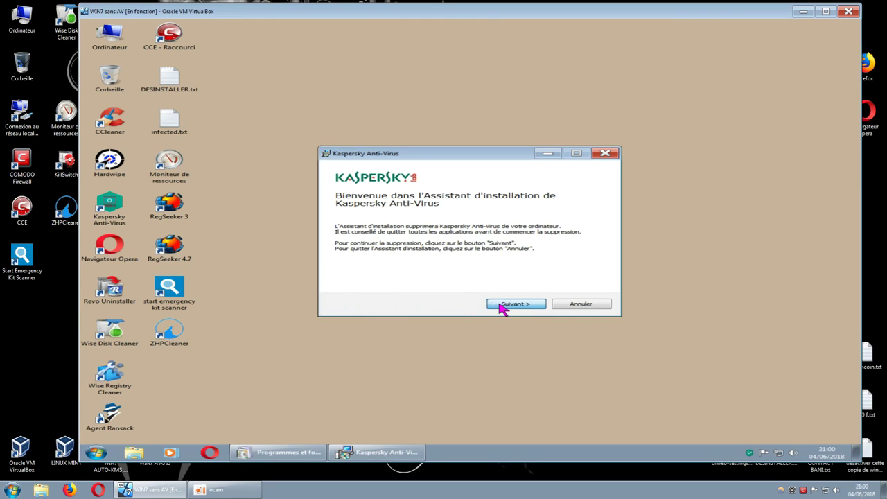
{"action": "left_click", "coordinate": [340, 221]}
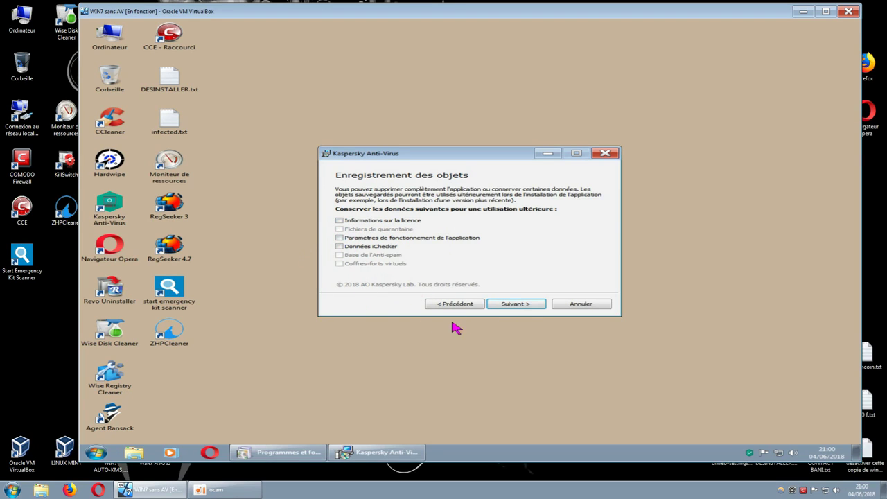
{"action": "left_click", "coordinate": [513, 305]}
{"action": "left_click", "coordinate": [528, 306]}
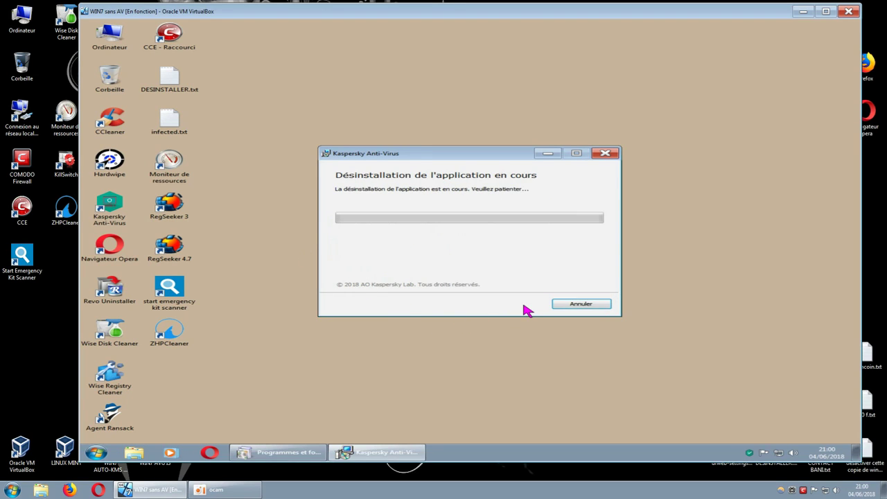